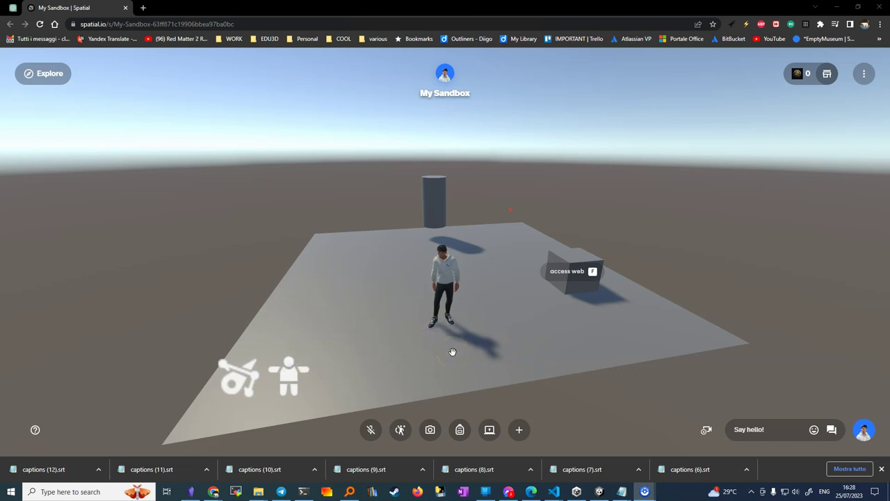
Walk the avatar around the My Sandbox space and examine how the two overlay icons behave as the view changes
click(340, 371)
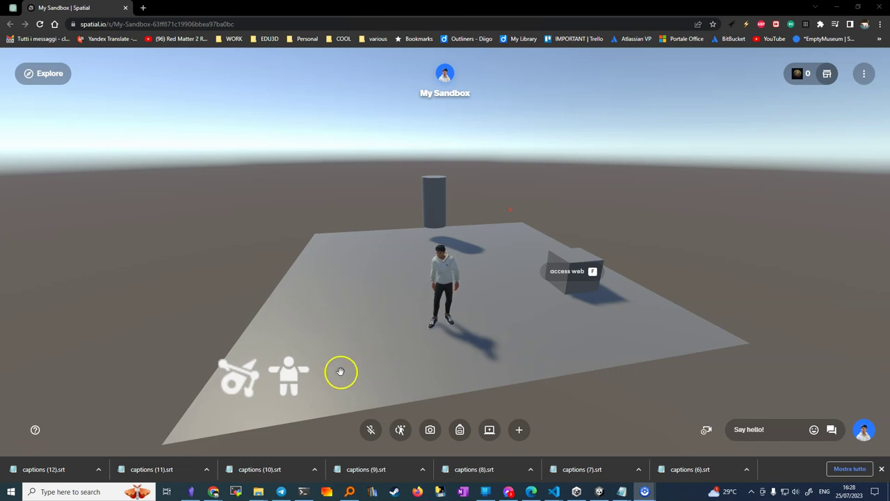
key(w)
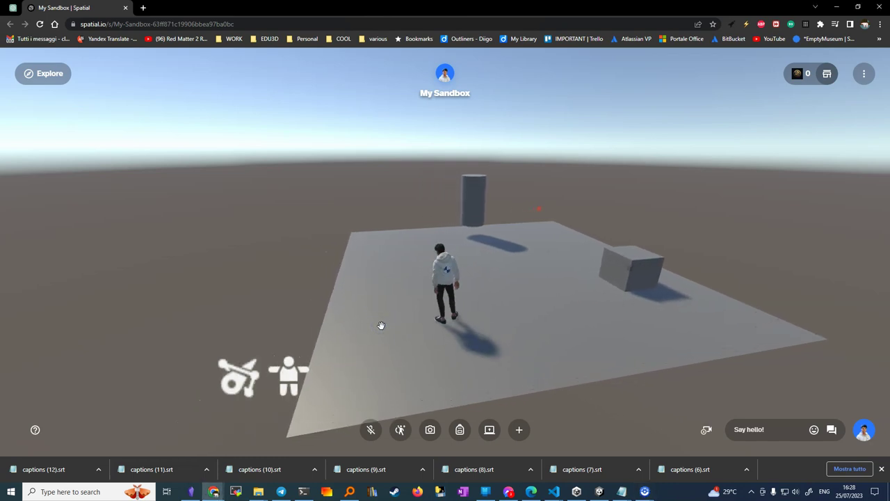
drag(604, 294, 549, 338)
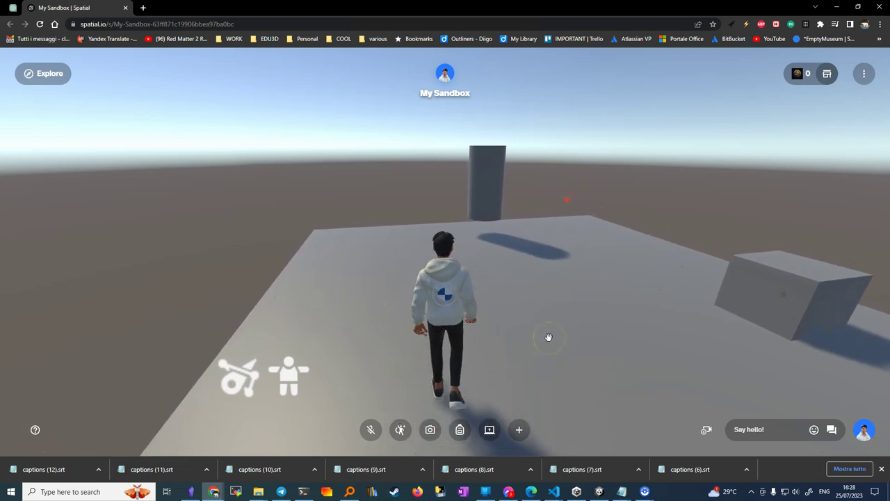
key(s)
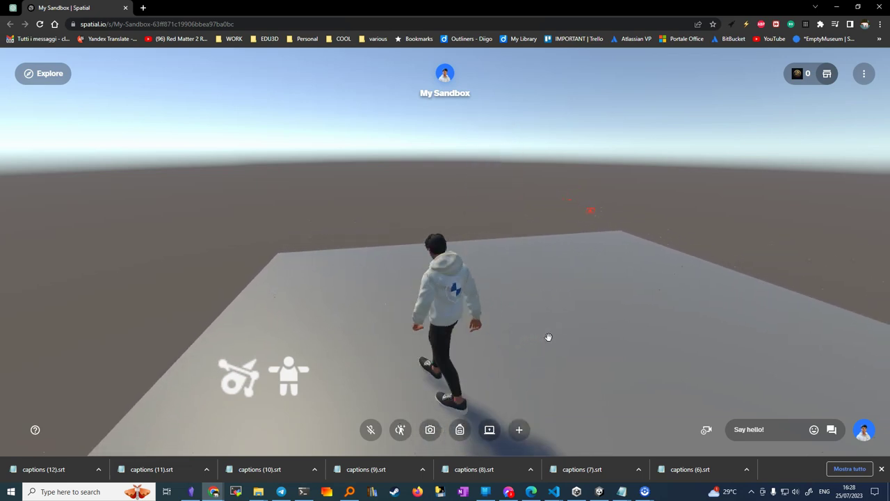
key(w)
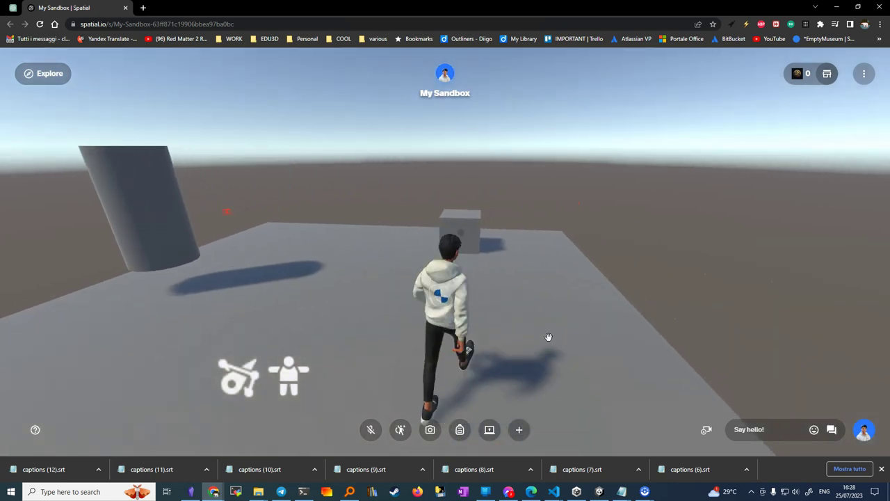
key(a)
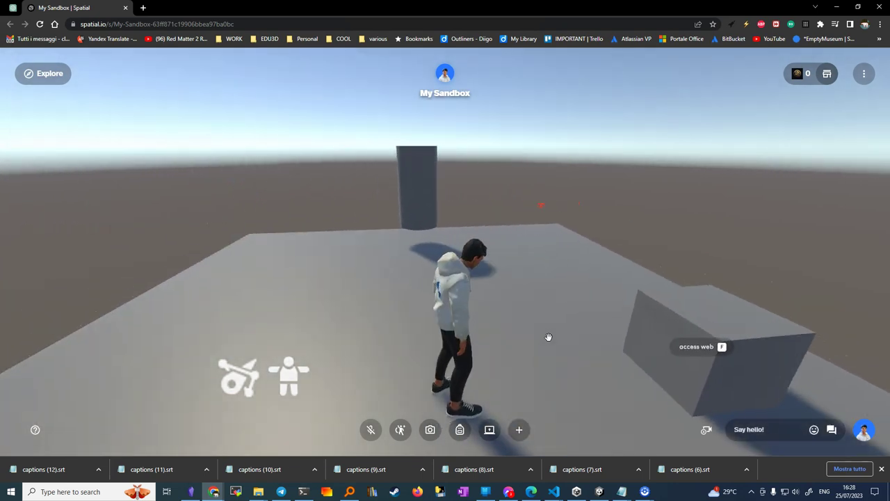
key(a)
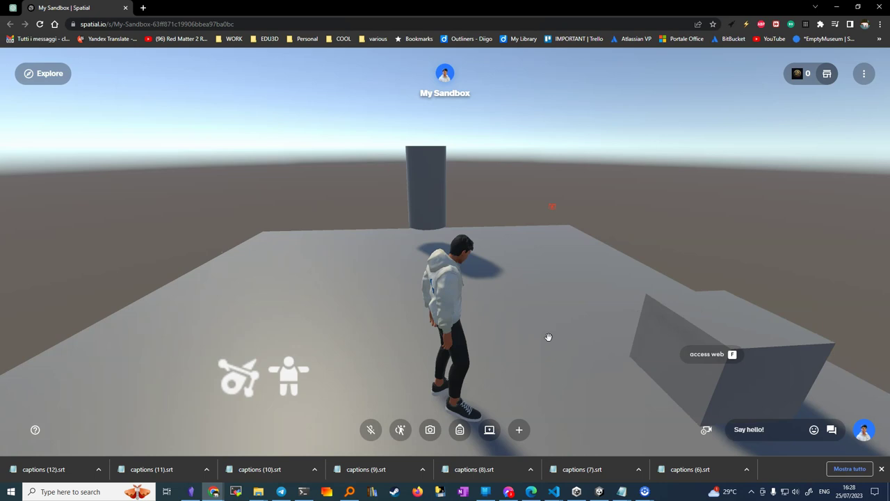
key(w)
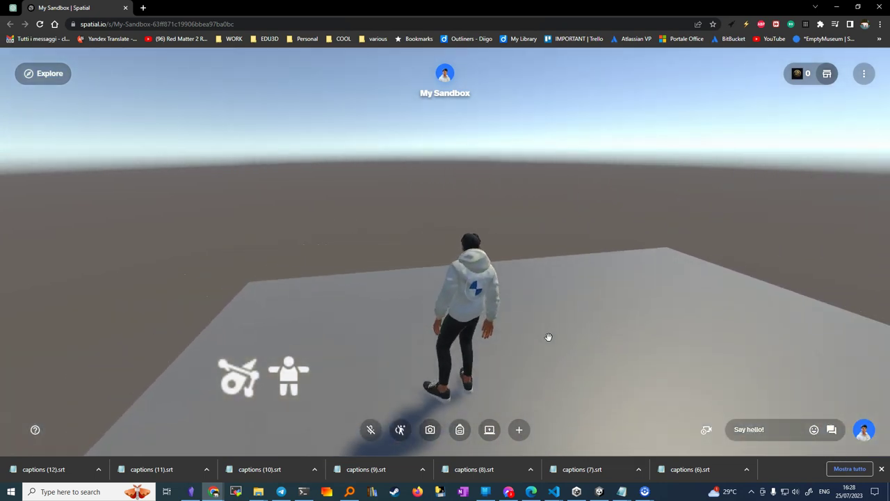
key(d)
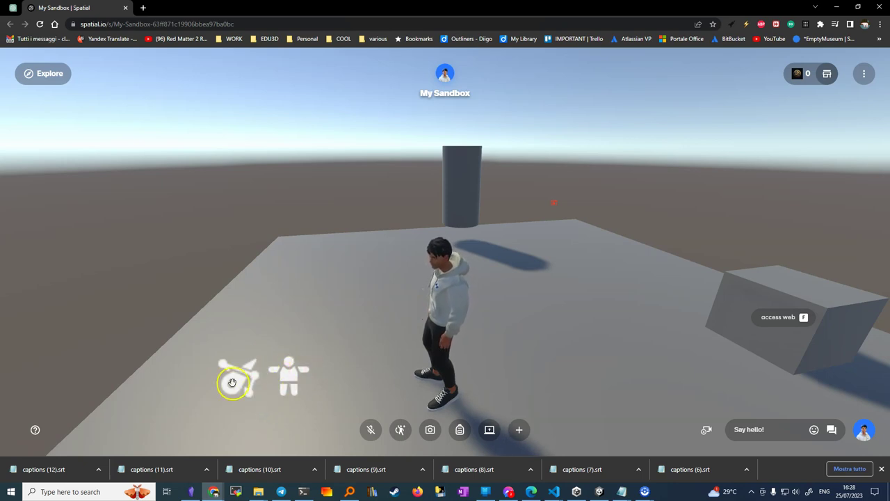
Examine the two white HUD icons overlaid on the sandbox view and rotate the camera around the avatar
click(299, 367)
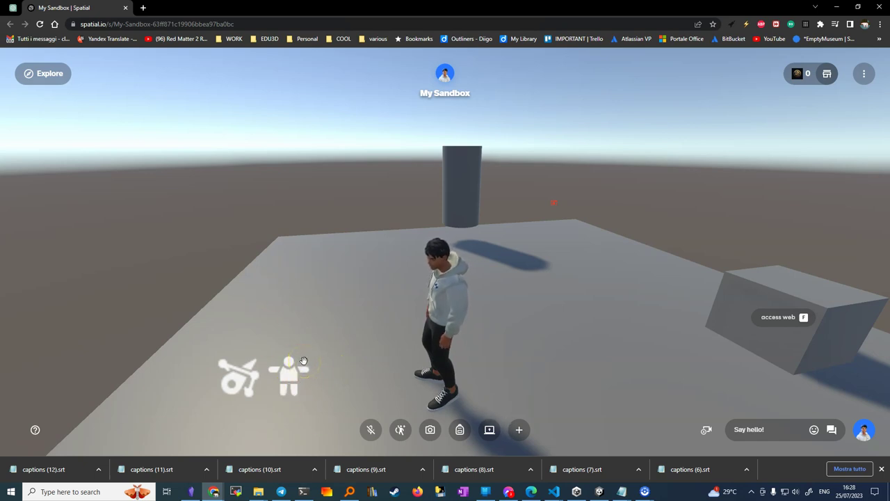
click(255, 384)
click(232, 397)
click(279, 397)
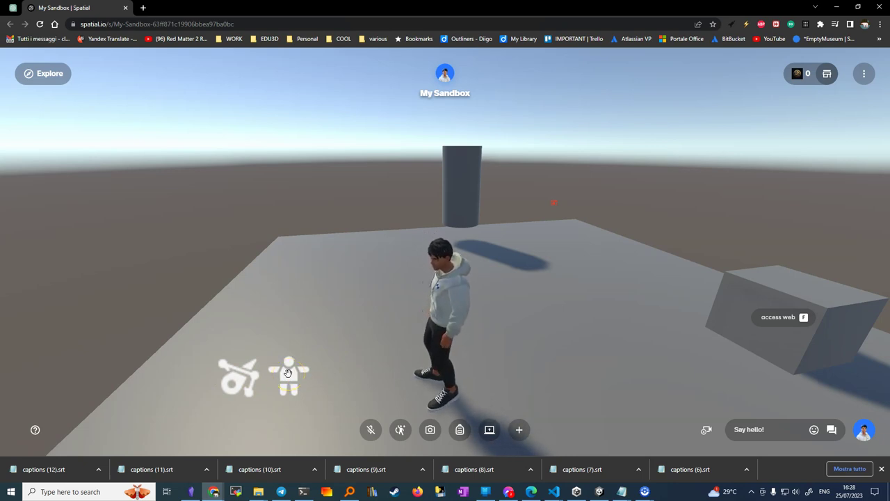
drag(453, 313, 453, 313)
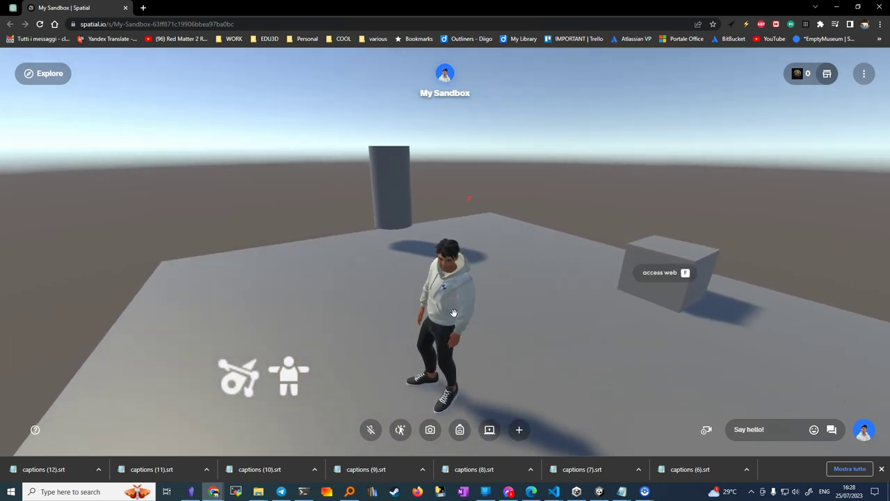
Switch to the Unity editor, close the Spatial Portal window and expand the interactable scene's object list
click(600, 491)
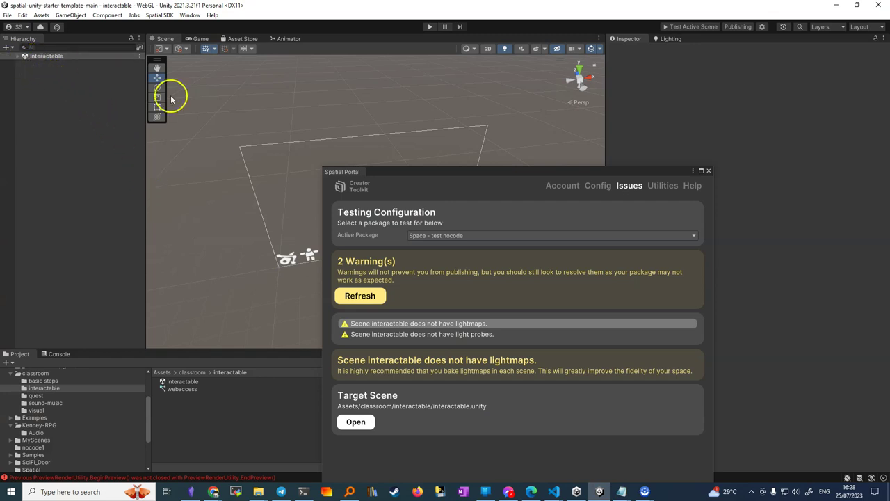
click(708, 172)
click(19, 56)
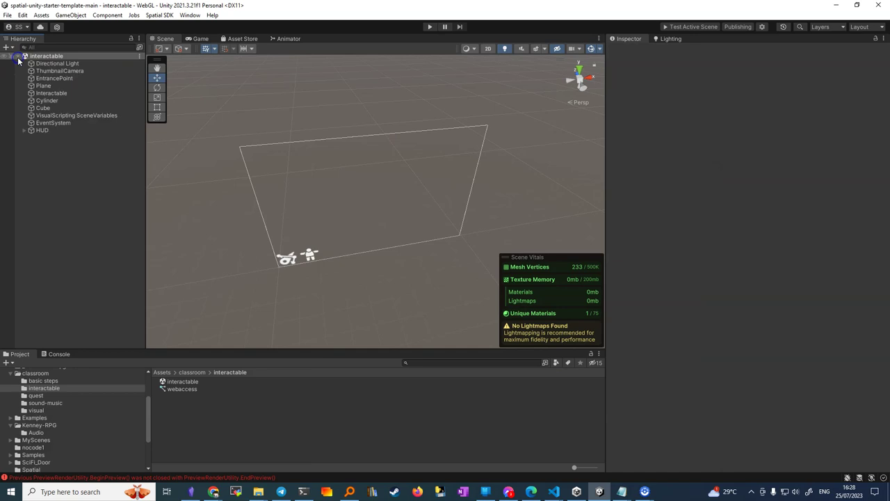
Delete the HUD and EventSystem objects from the interactable scene
click(42, 130)
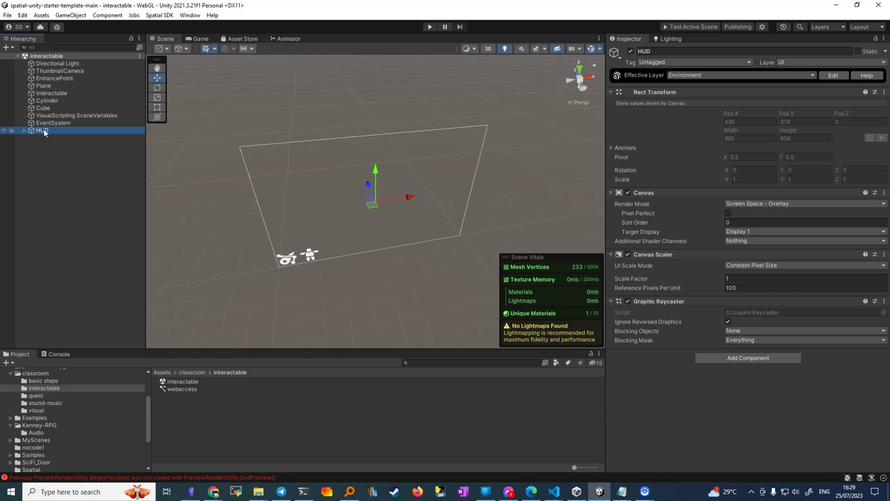
key(Delete)
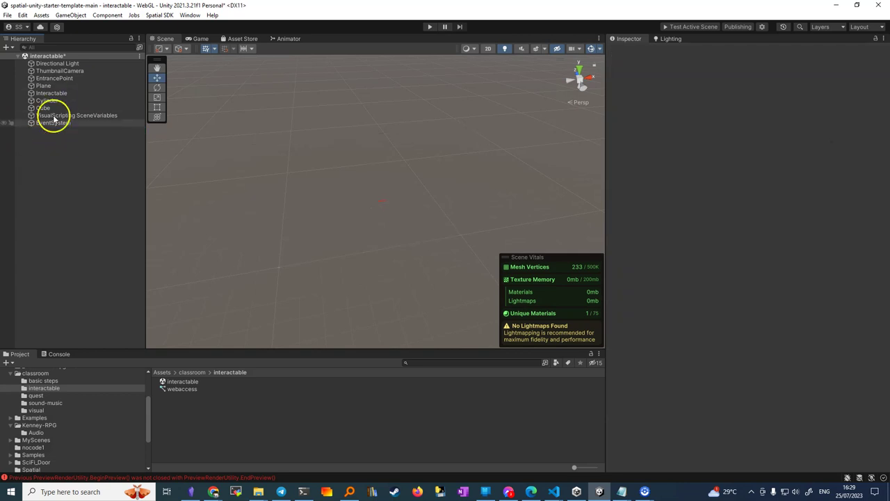
click(55, 124)
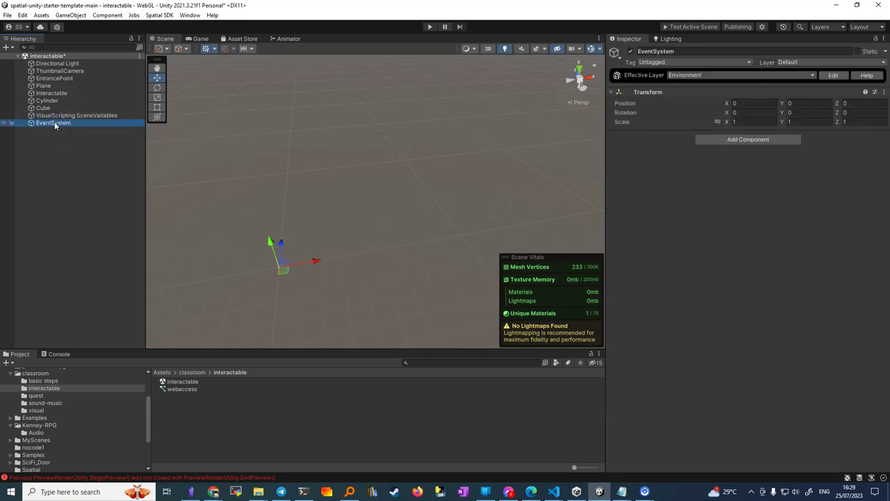
key(Delete)
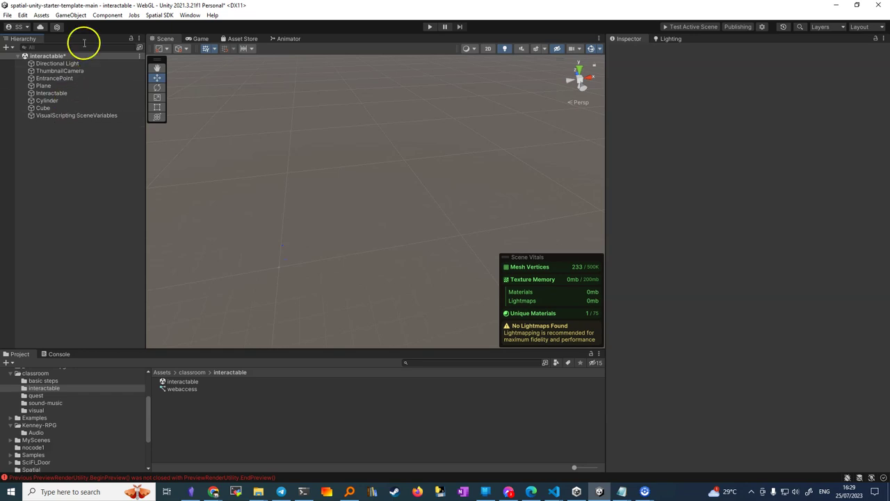
Add a UI Canvas to the interactable scene and reset its Rect Transform
click(7, 47)
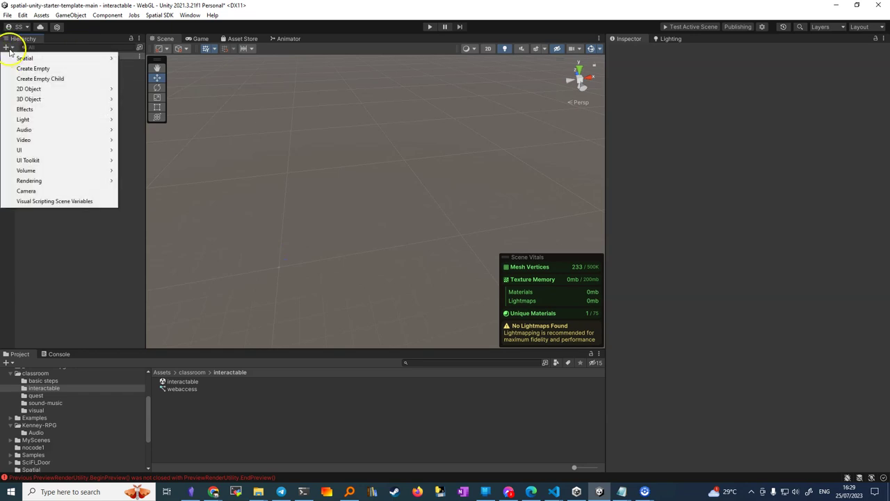
mouse_move(53, 149)
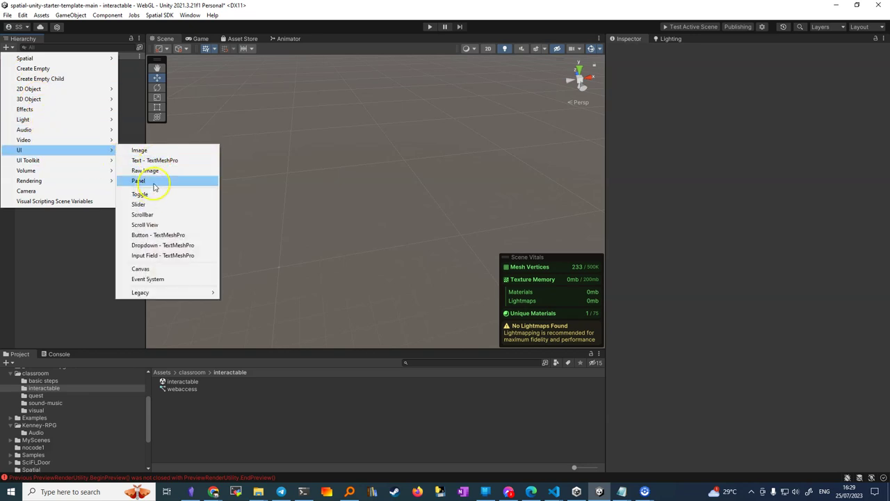
click(141, 270)
scroll(405, 204, down, 3)
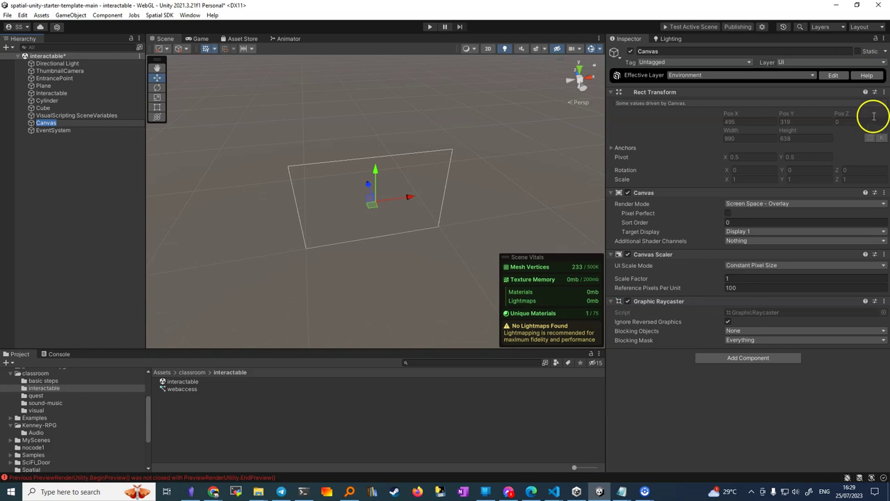
click(884, 93)
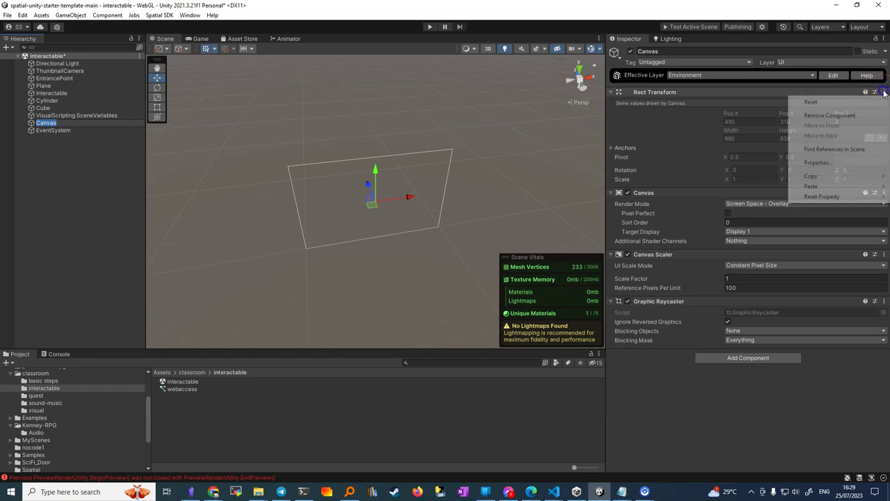
click(865, 103)
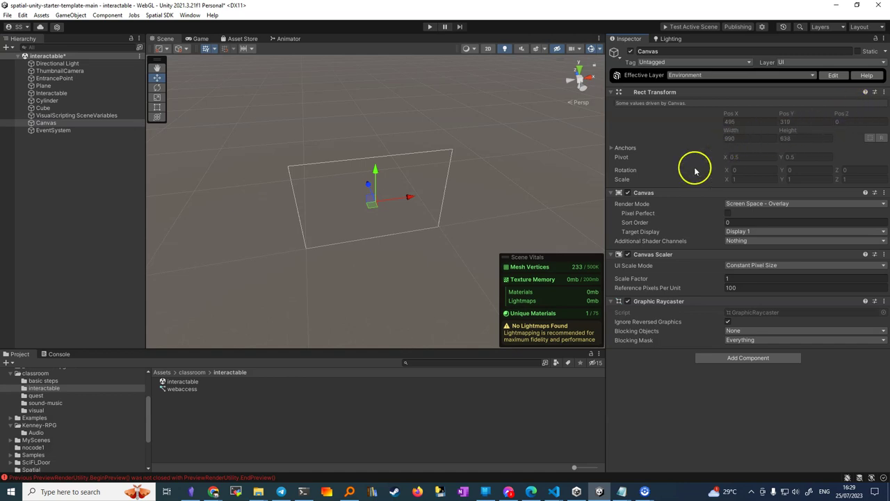
double_click(47, 123)
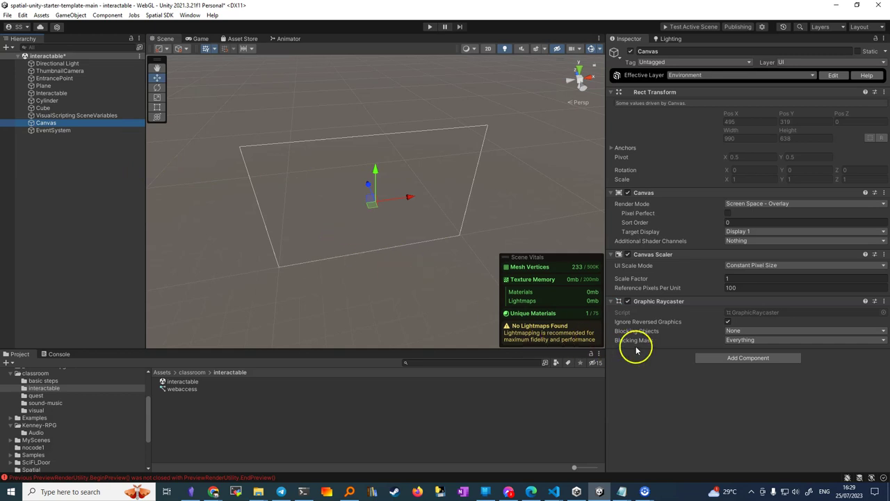
Add a UI Image as a child of the Canvas and frame it in the scene view
click(5, 47)
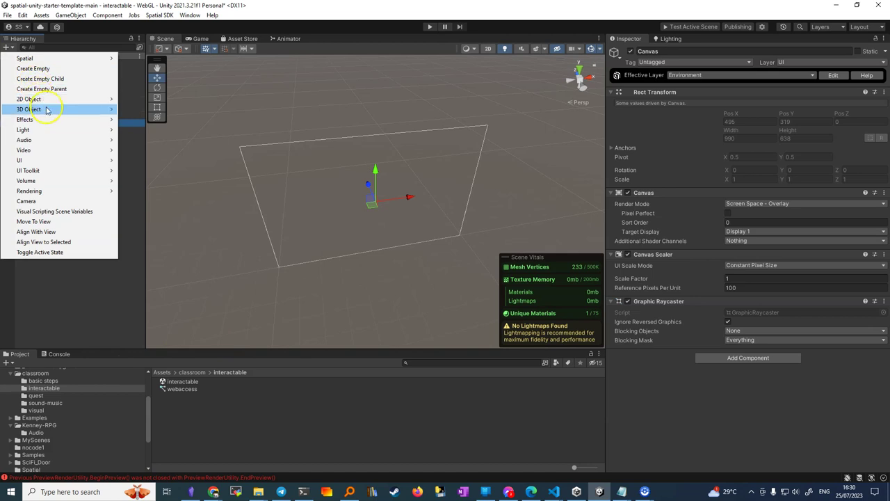
mouse_move(56, 160)
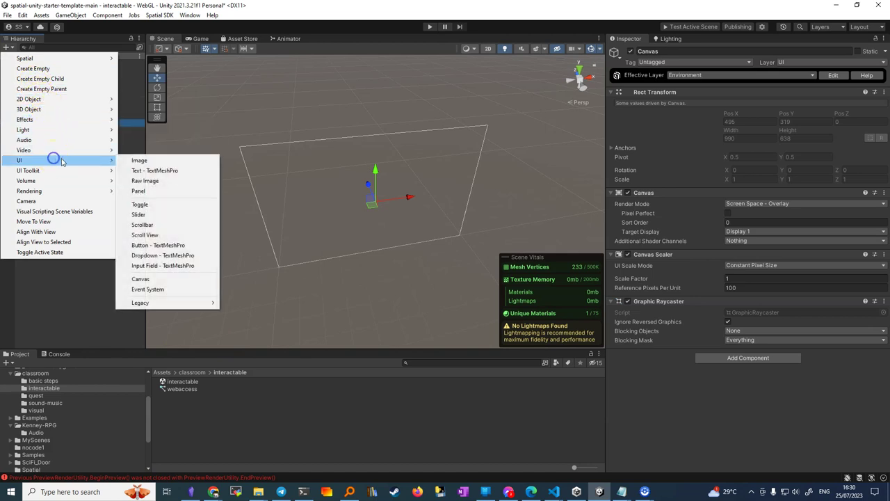
click(158, 161)
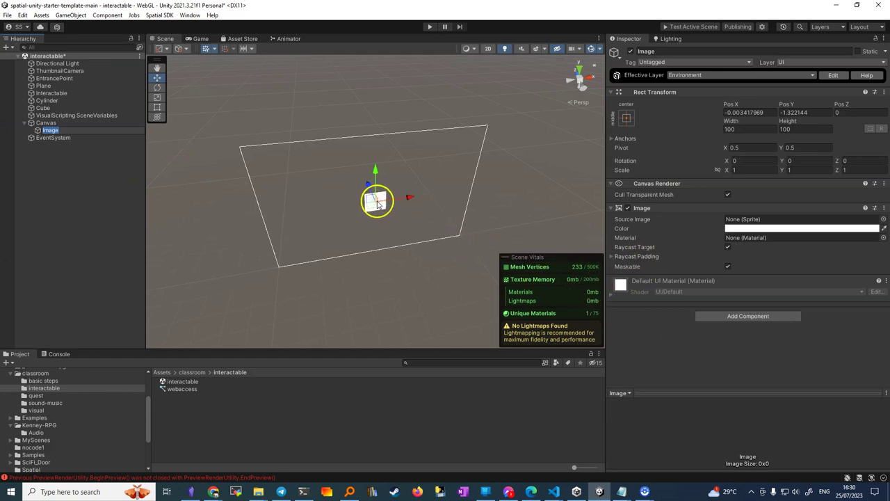
click(37, 132)
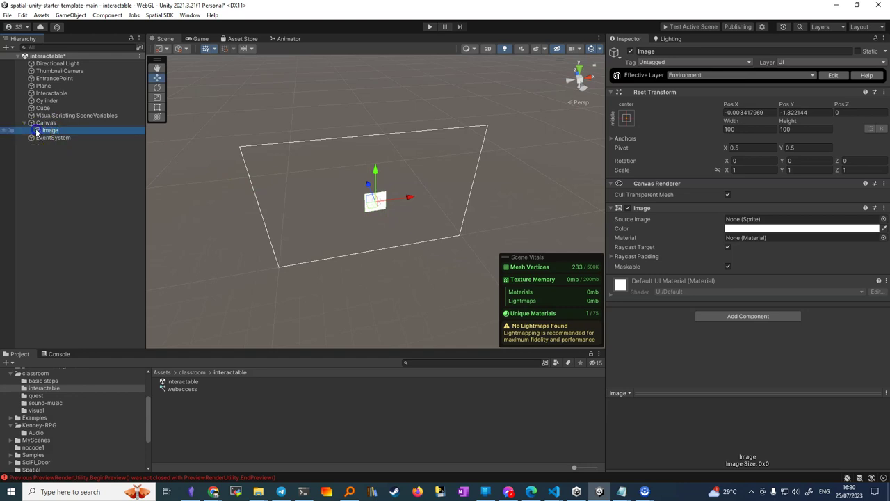
double_click(37, 131)
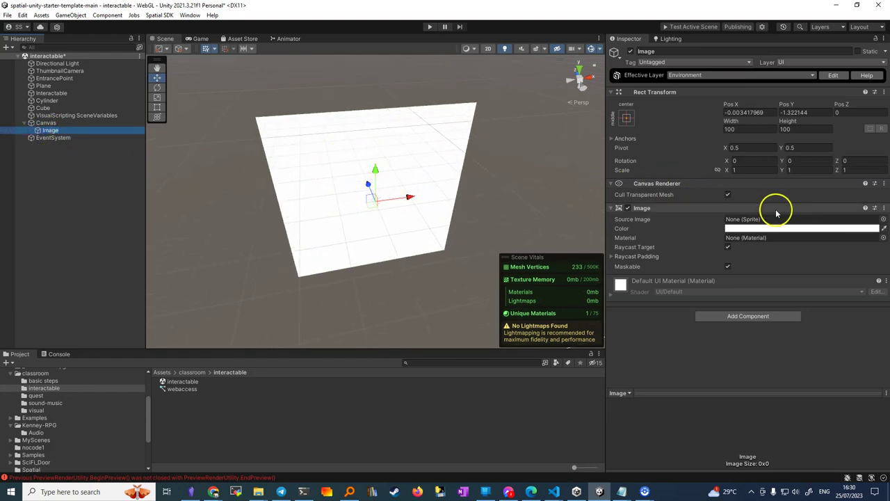
Set the Image's source sprite to the white character icon character_Mode@3x
click(883, 219)
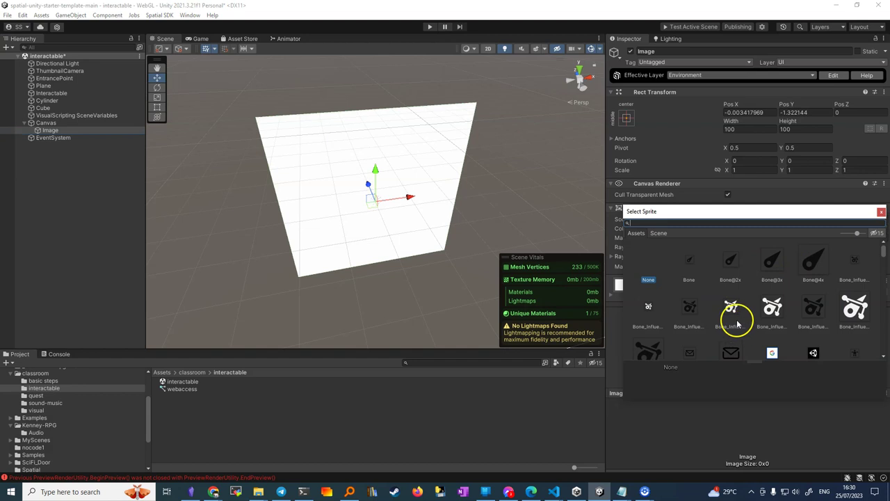
click(773, 353)
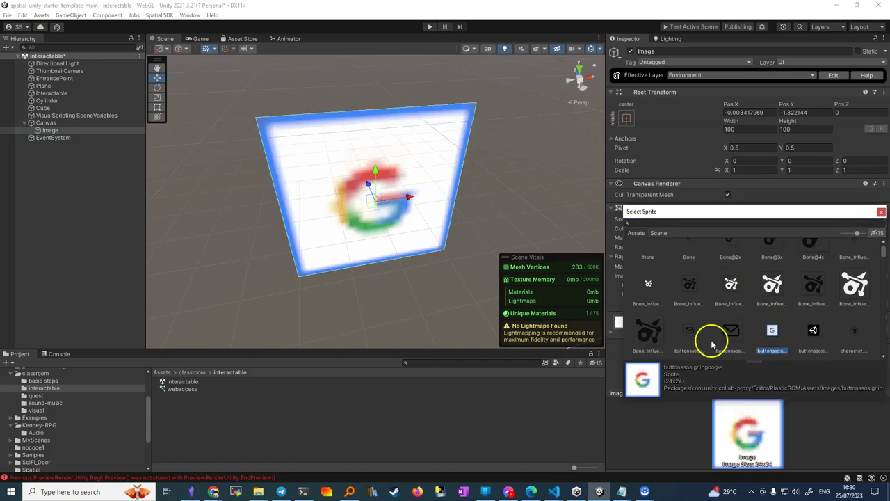
scroll(804, 272, down, 2)
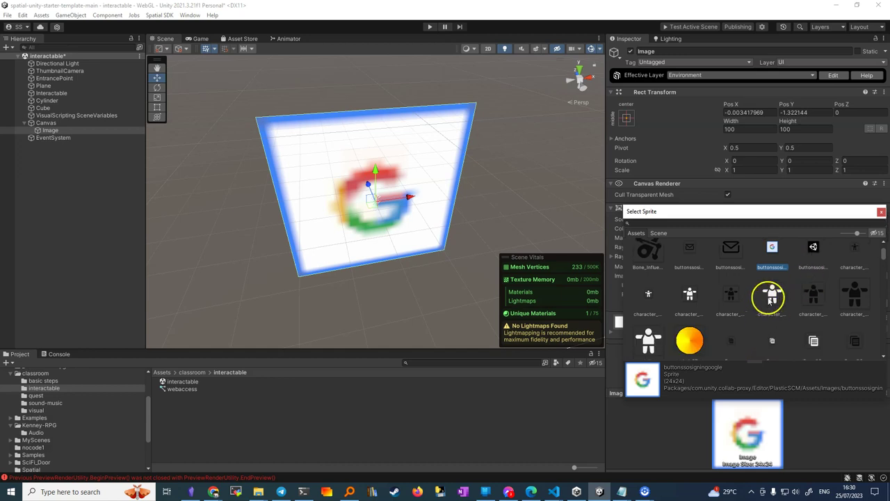
click(772, 293)
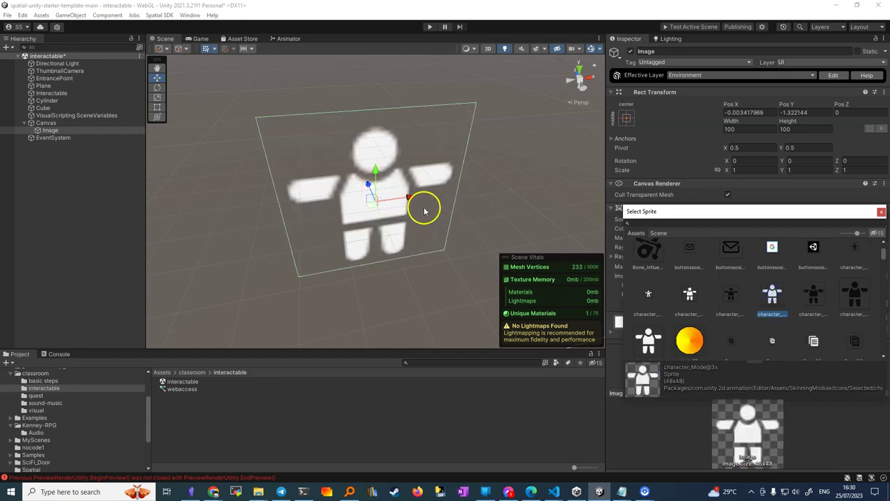
Move the character image along the X axis to the canvas's left edge, at about Pos X -444
scroll(367, 193, down, 8)
scroll(345, 199, down, 5)
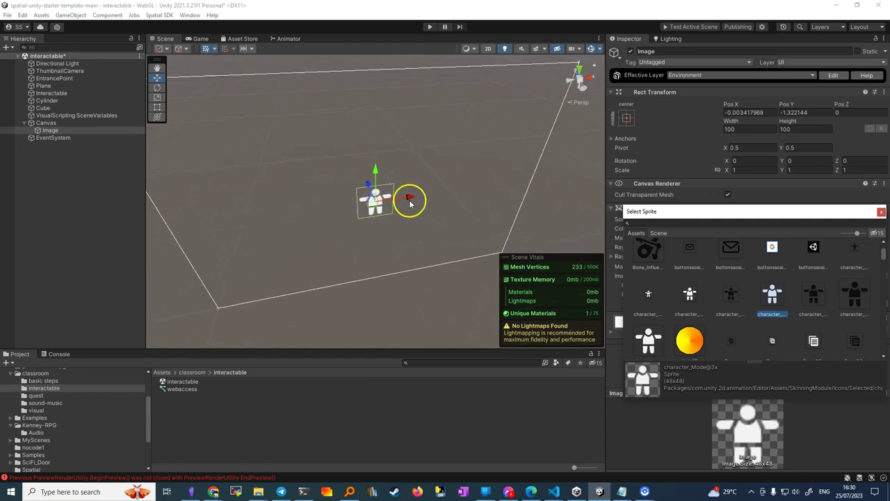
drag(410, 198, 234, 226)
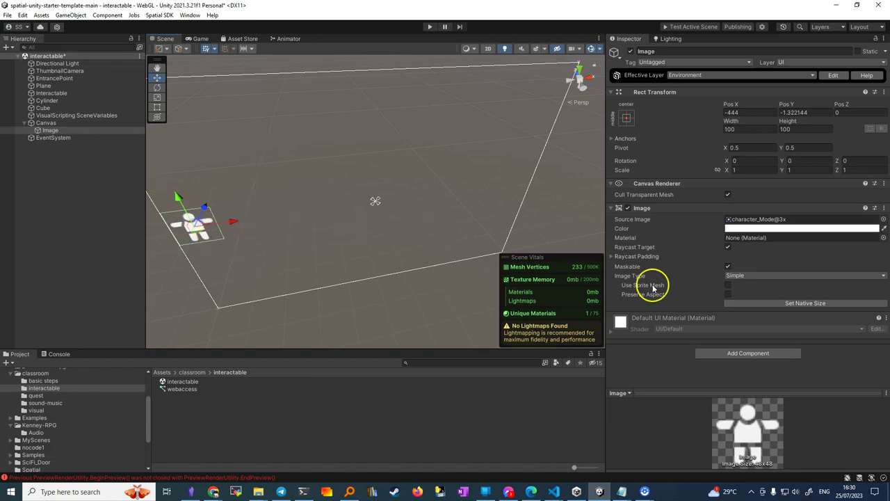
Change the Image's source sprite to the white Create_Edge@4x icon
click(883, 220)
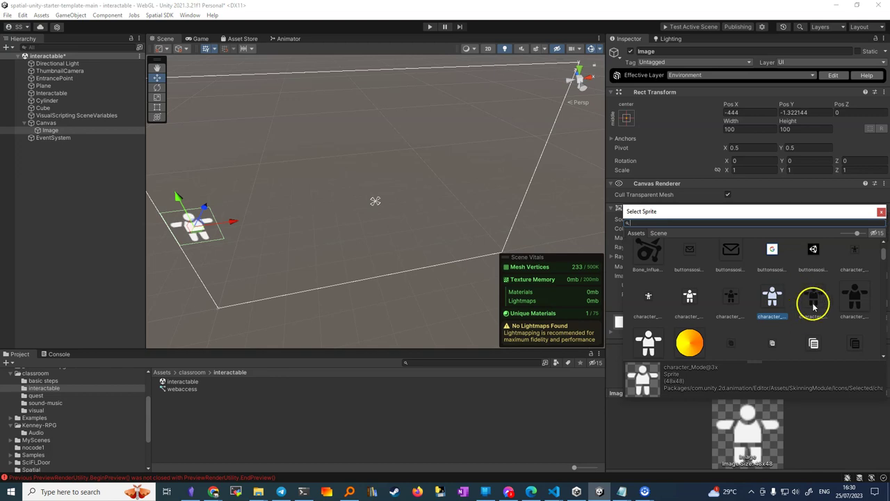
scroll(814, 304, down, 2)
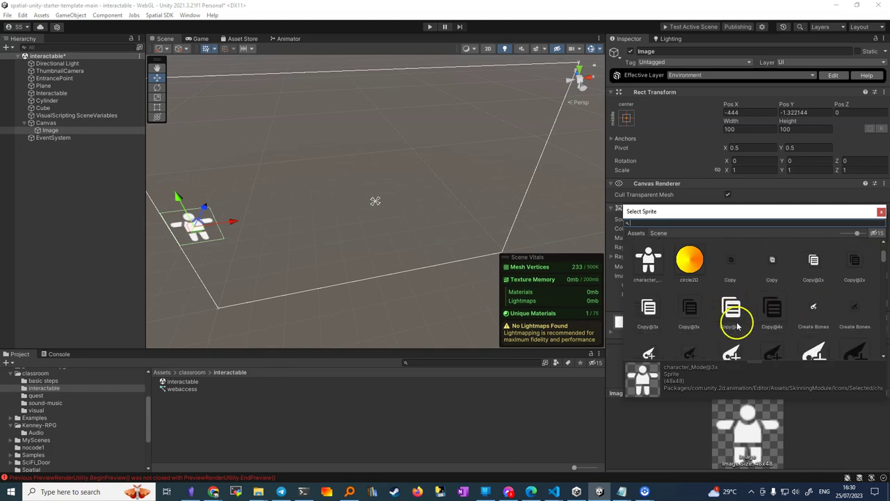
scroll(737, 326, down, 4)
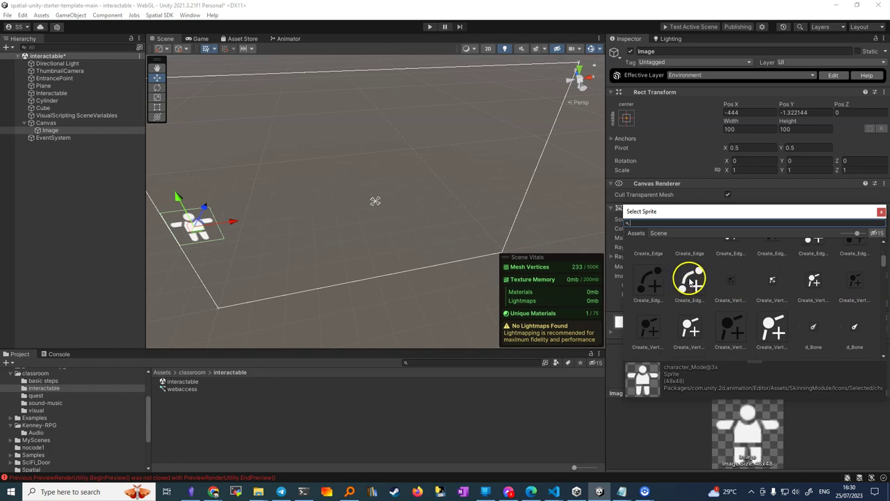
click(691, 280)
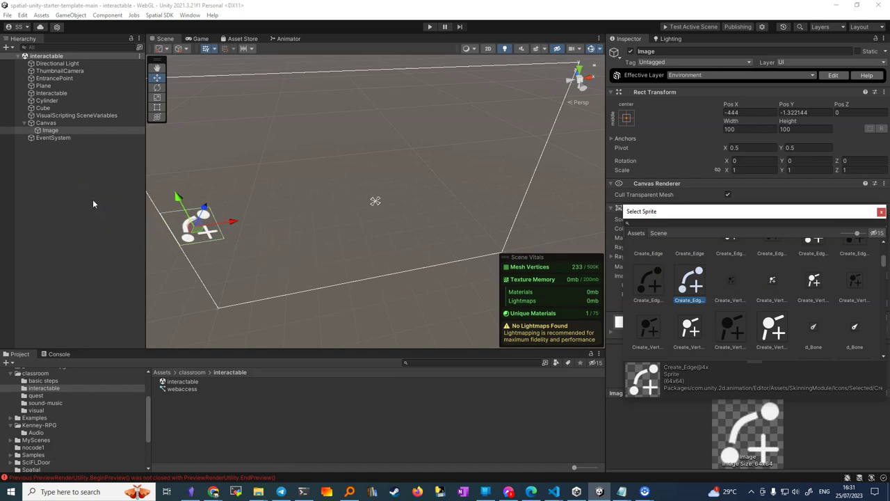
Check the active scene for package errors with a sandbox test, and delete the unsupported EventSystem object before refreshing the issues
click(696, 28)
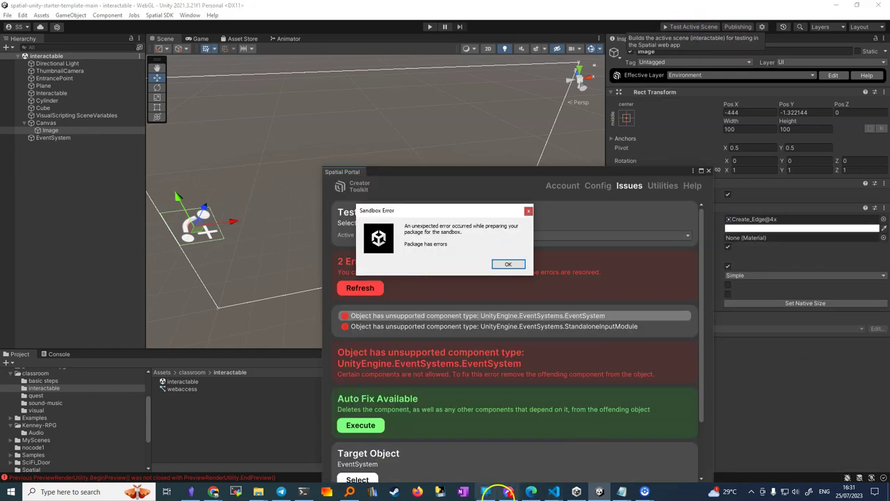
click(510, 263)
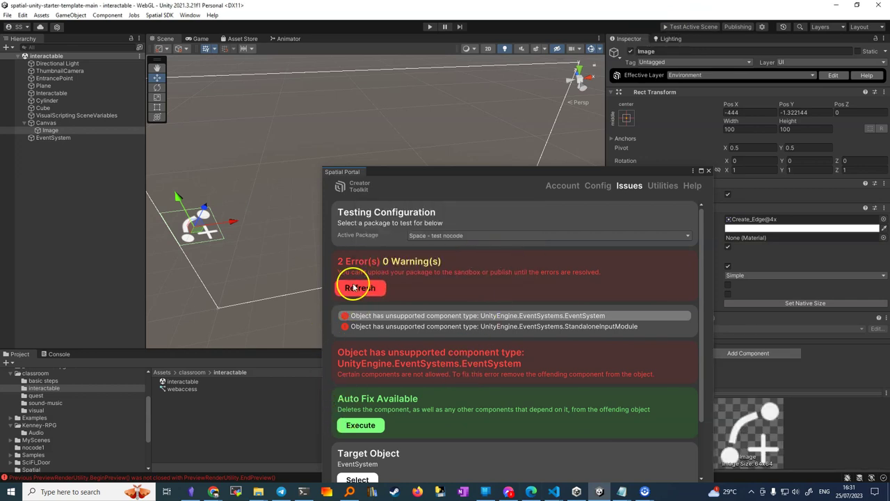
click(54, 138)
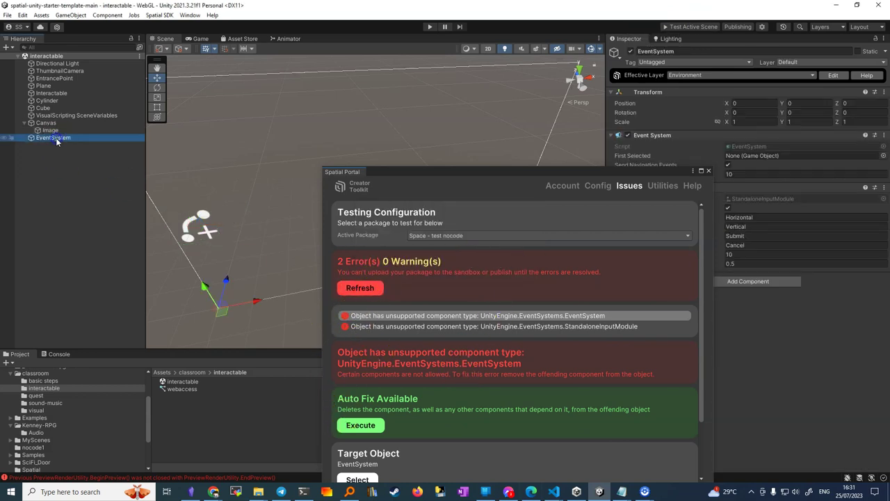
key(Delete)
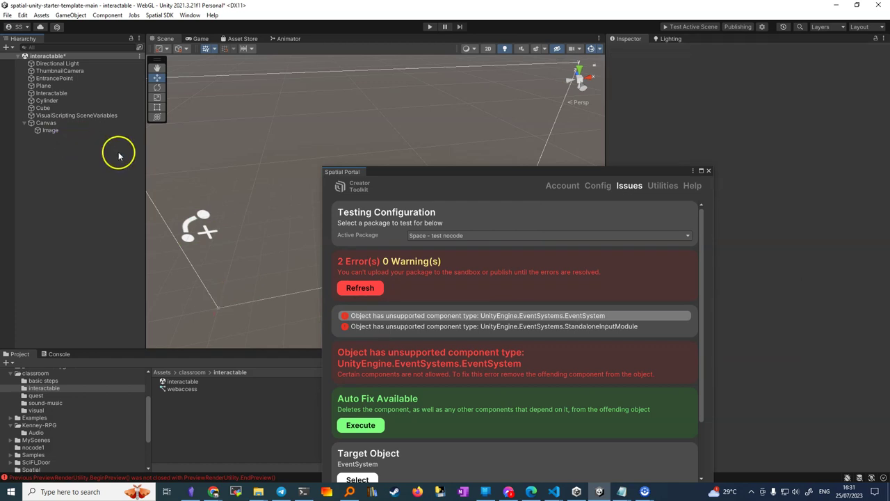
click(360, 288)
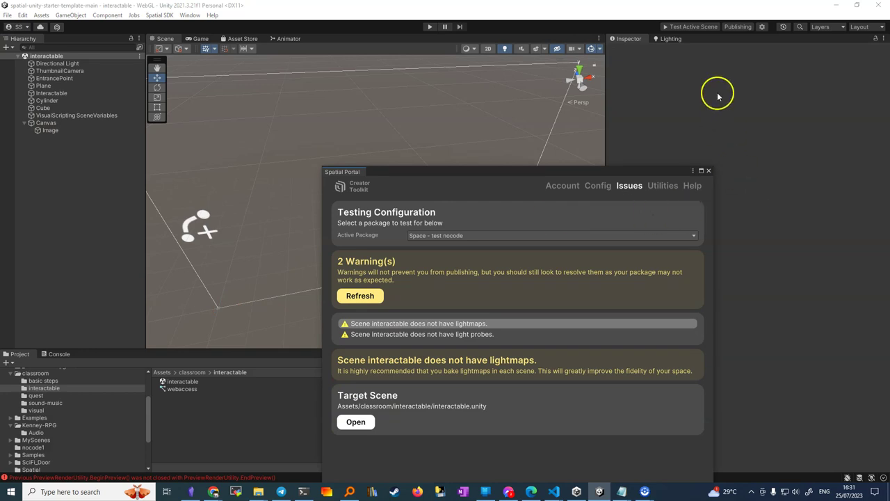
Build the active scene for testing in the Spatial web sandbox and close the old My Sandbox browser tab
click(683, 27)
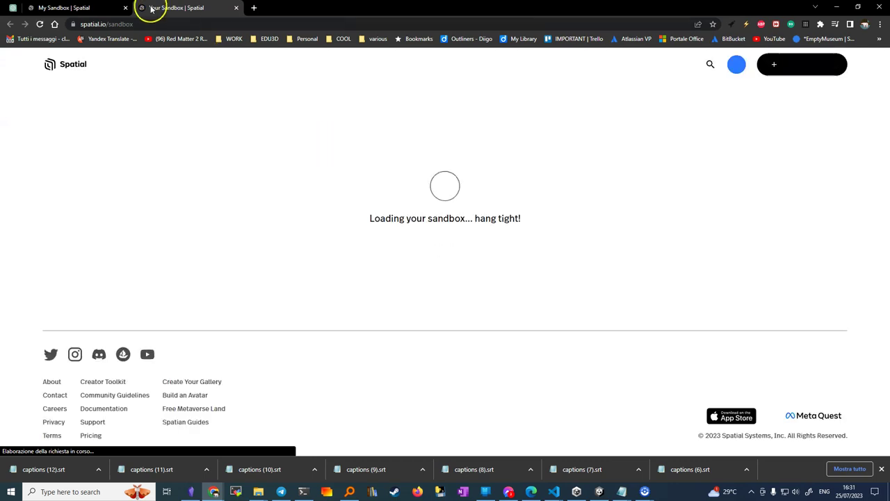
click(125, 7)
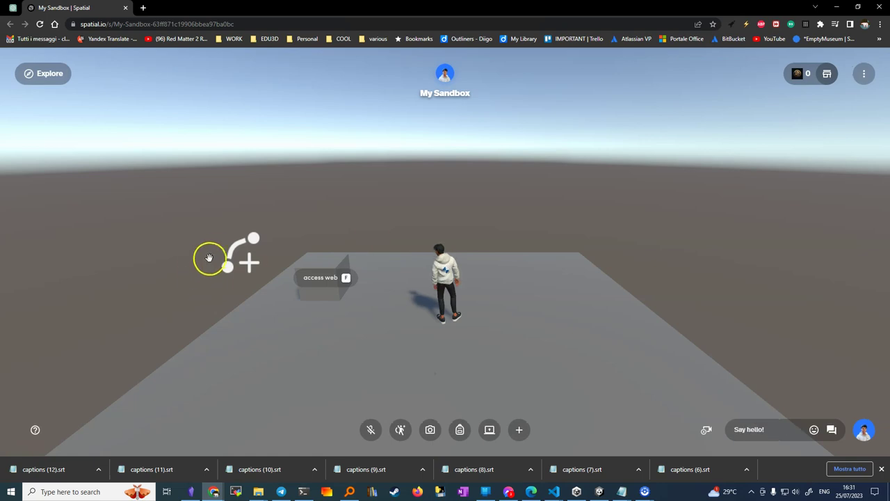
Turn the camera and walk the avatar back and forth in the sandbox to check that the icon stays fixed on screen
click(346, 342)
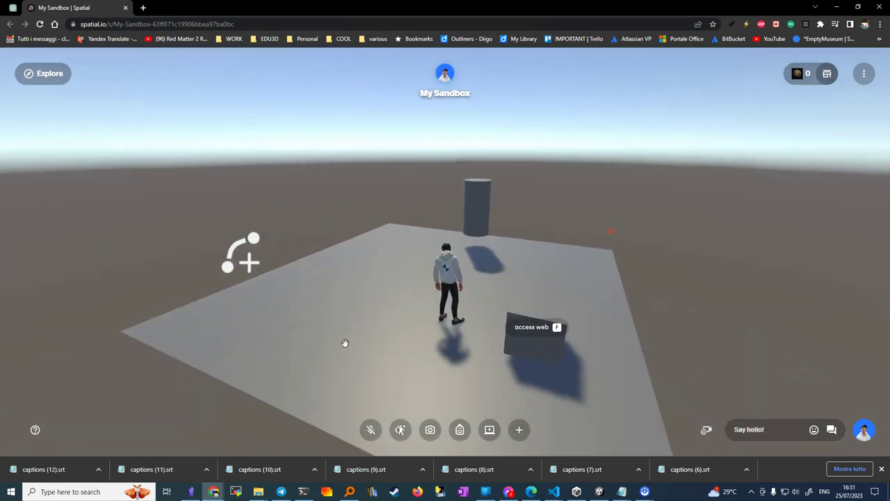
key(w)
key(s)
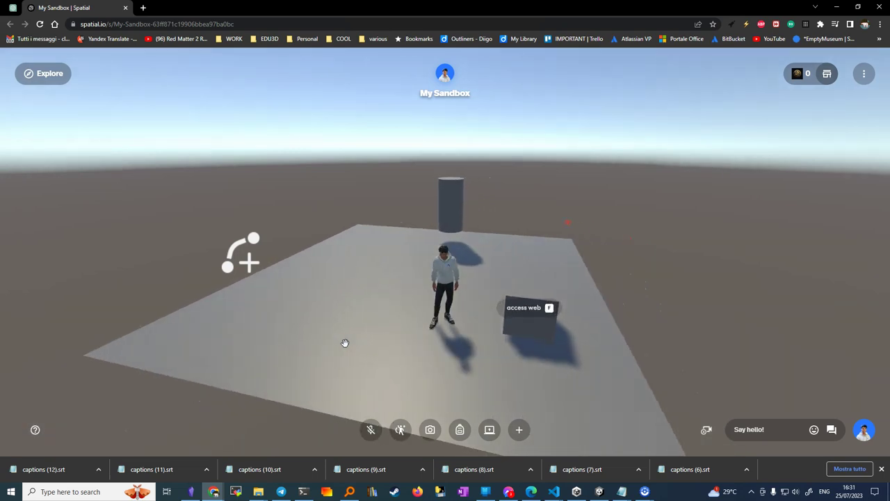
key(w)
key(w)
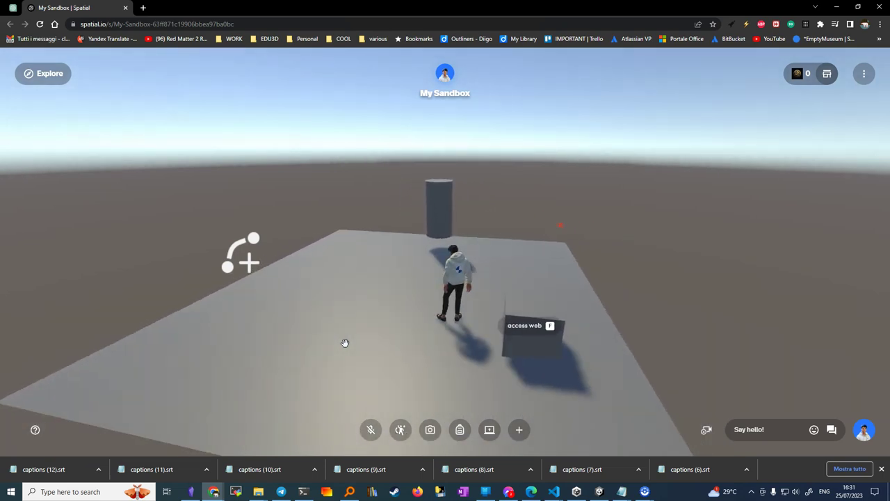
key(s)
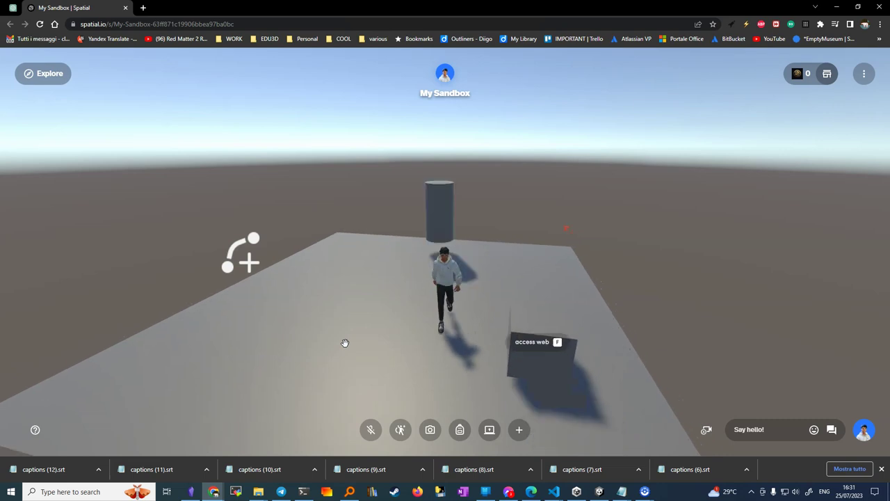
key(w)
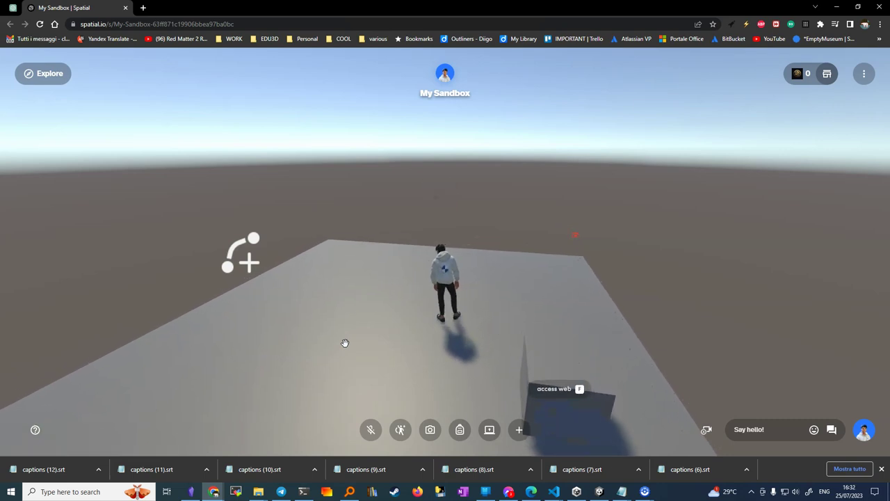
key(s)
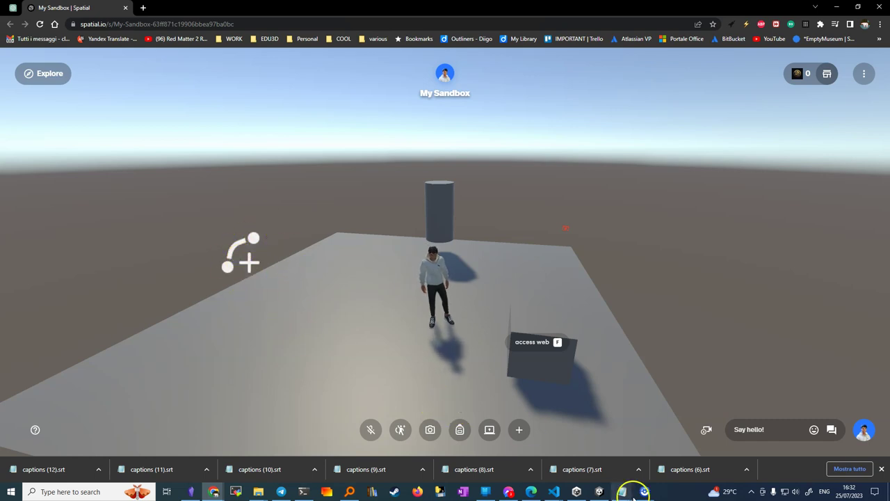
Switch back to Unity, close the Spatial Portal window and expand the interactable scene's hierarchy down to the Canvas's Image
click(599, 492)
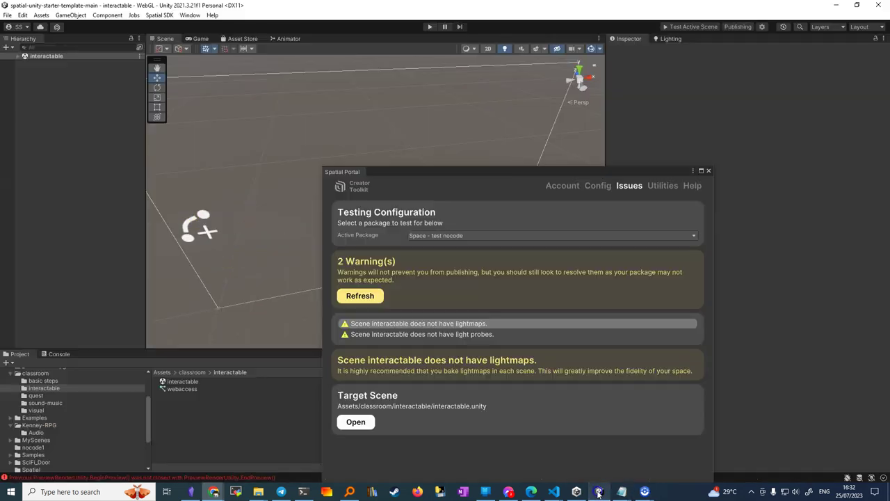
click(709, 172)
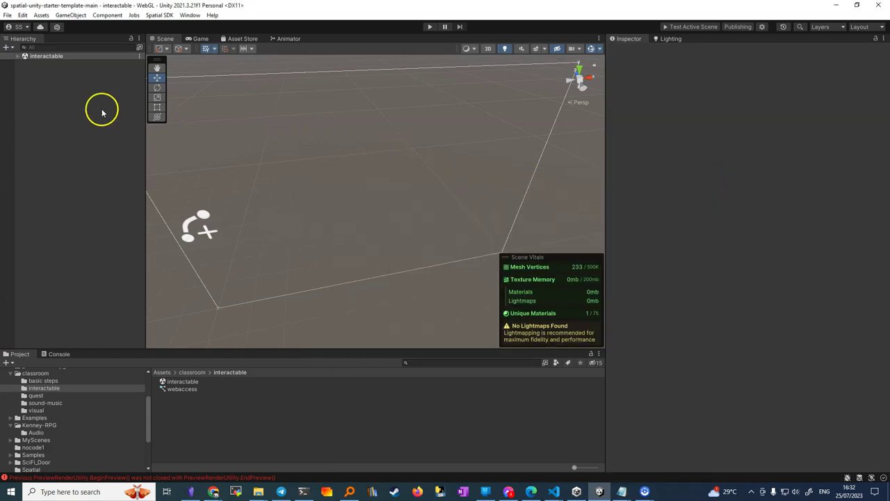
click(16, 56)
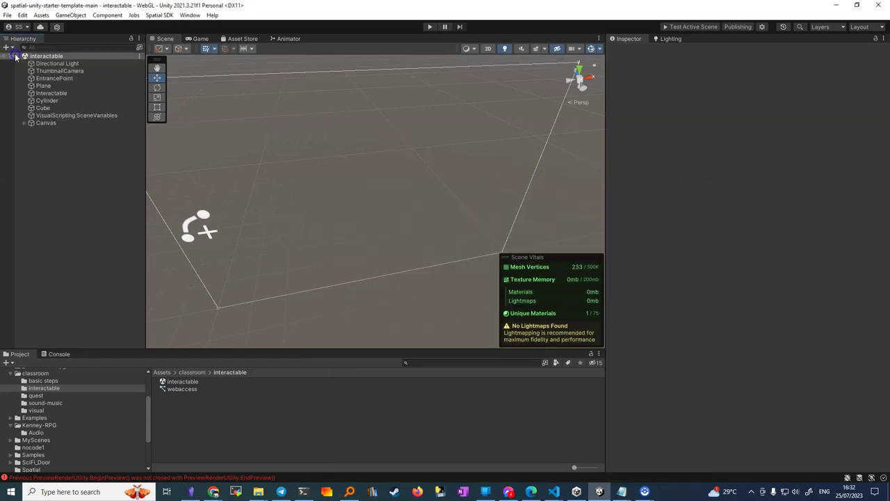
click(43, 123)
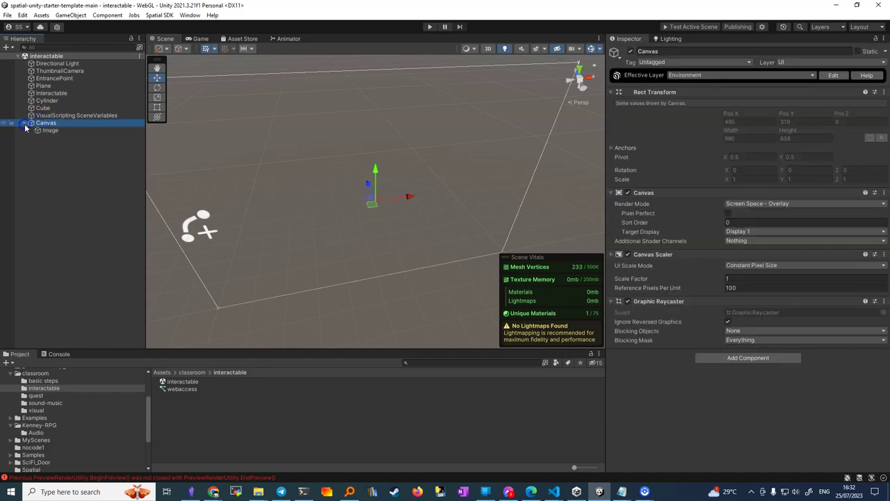
click(50, 131)
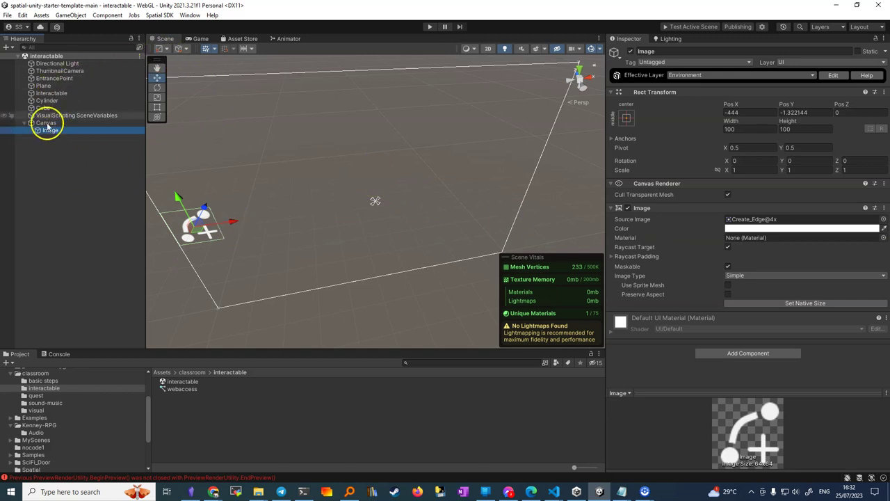
Add an On Enter Unity Event entry to the Interactable object that calls GameObject.SetActive on the Image with the value enabled
double_click(50, 93)
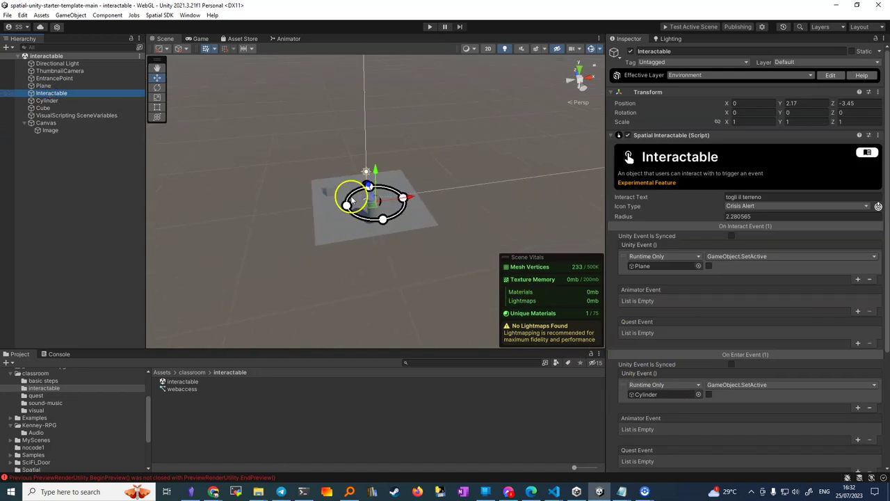
scroll(802, 380, down, 3)
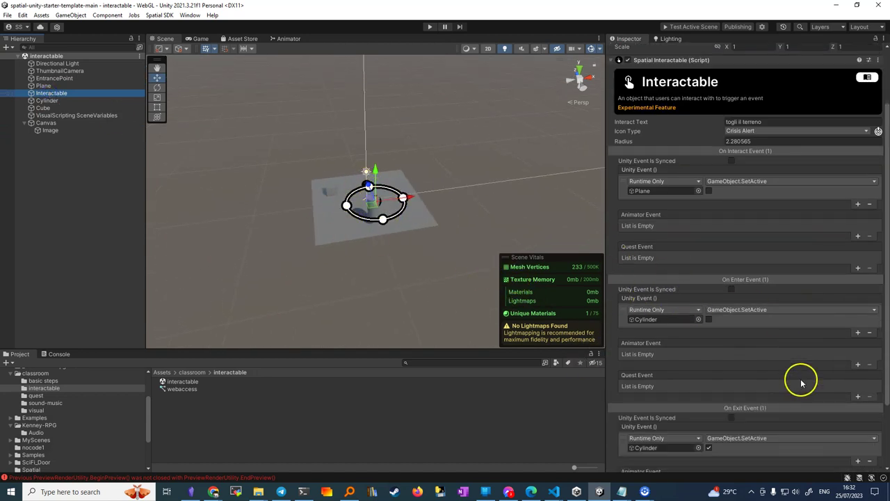
scroll(801, 382, down, 1)
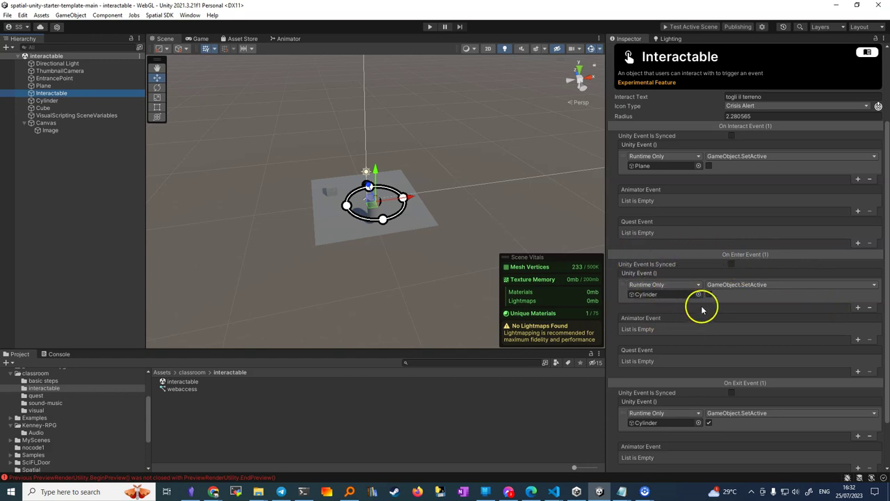
click(858, 307)
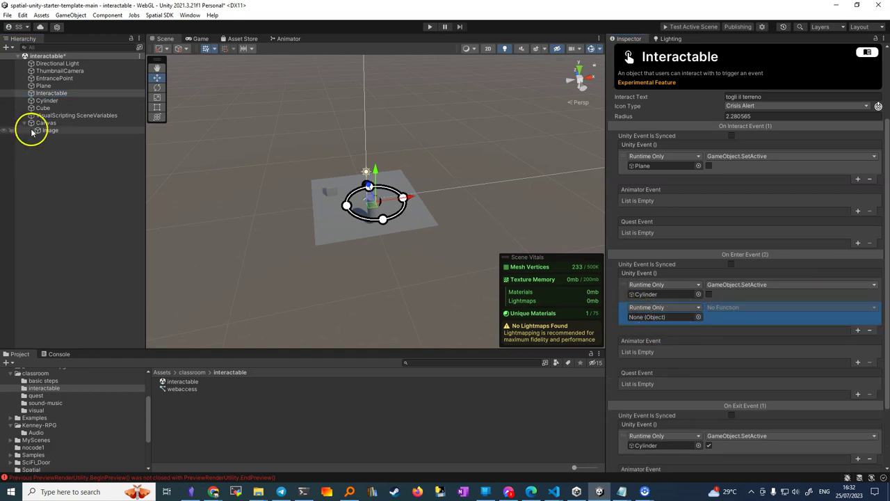
drag(48, 133, 564, 300)
drag(637, 321, 642, 317)
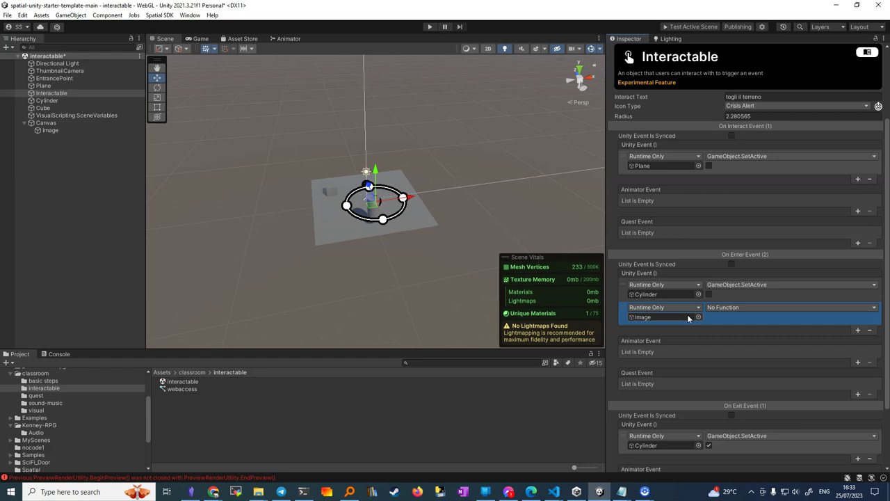
click(735, 308)
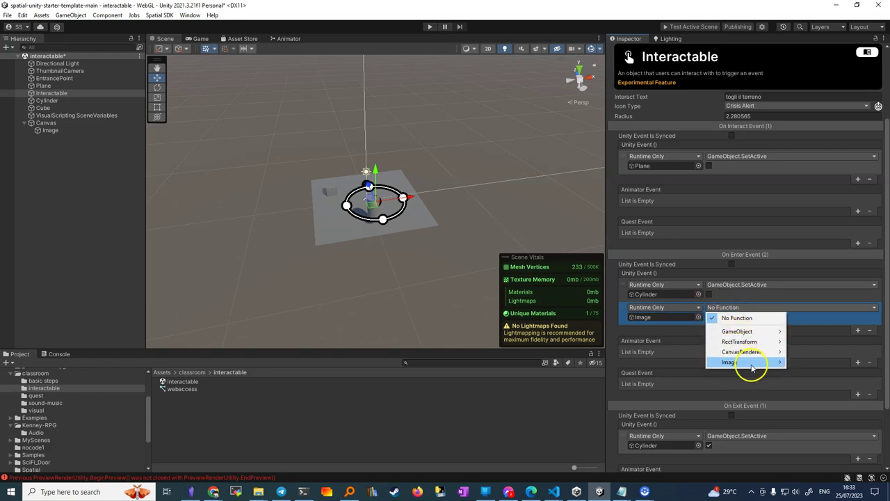
mouse_move(752, 367)
mouse_move(752, 336)
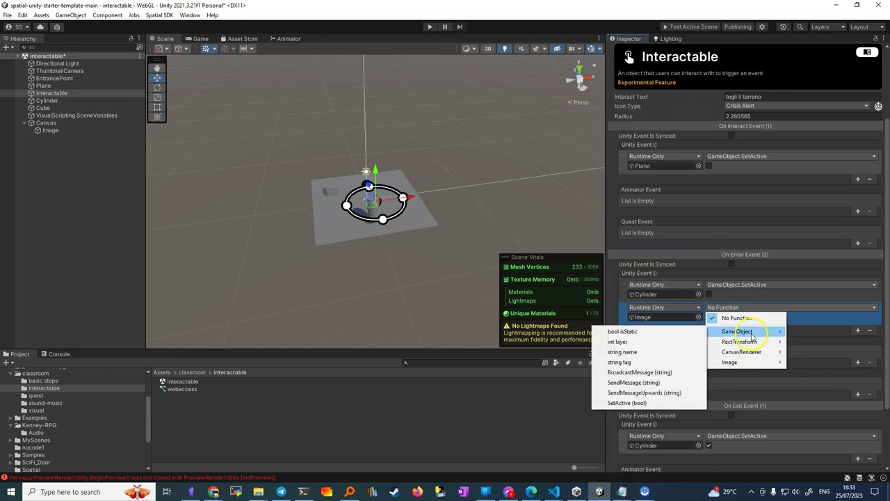
click(627, 403)
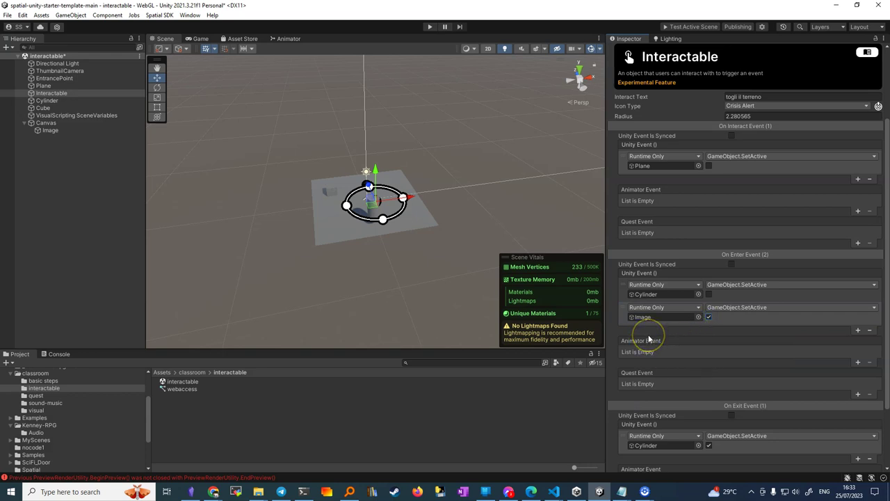
Add an On Exit Unity Event entry to the Interactable that calls GameObject.SetActive on the Image with the value disabled
scroll(650, 341, down, 2)
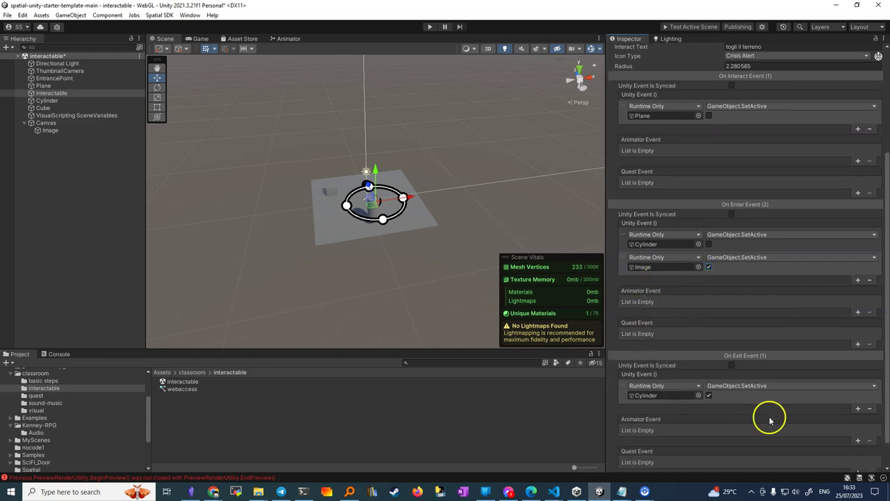
click(858, 408)
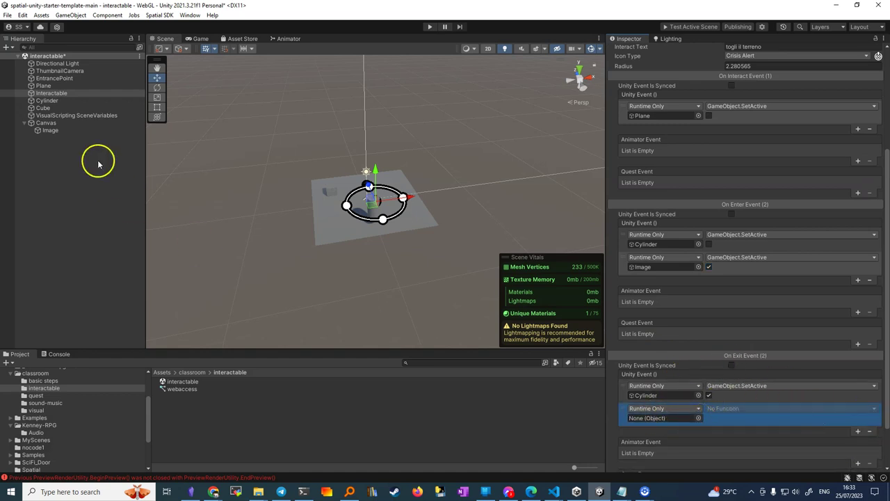
drag(48, 130, 603, 442)
drag(653, 419, 652, 419)
click(726, 409)
mouse_move(736, 432)
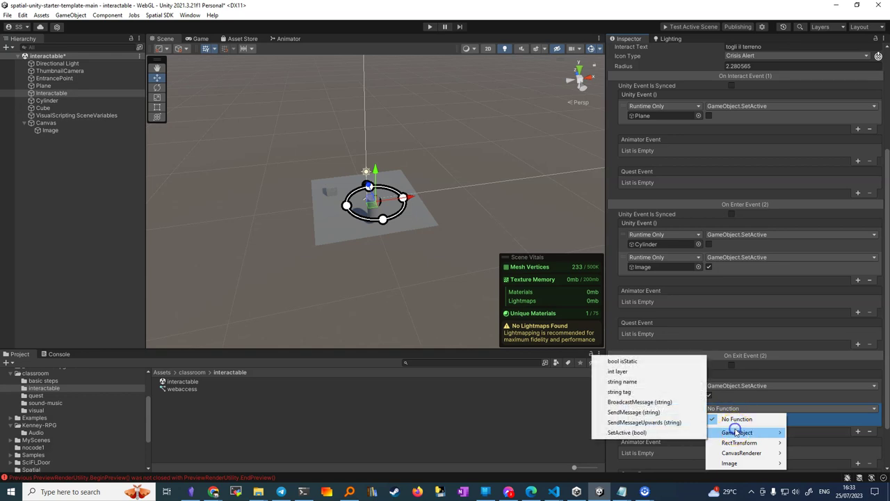
click(659, 433)
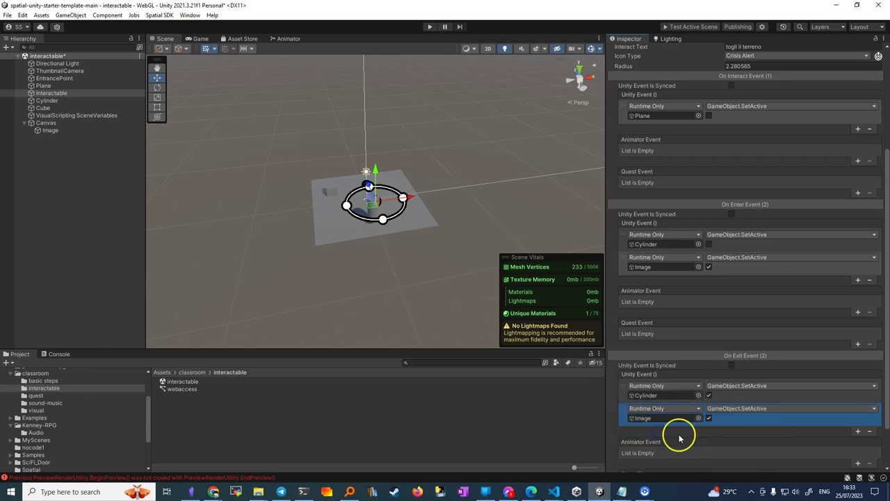
click(709, 418)
Deactivate the Canvas's Image object so the icon starts hidden, and save the scene
click(50, 130)
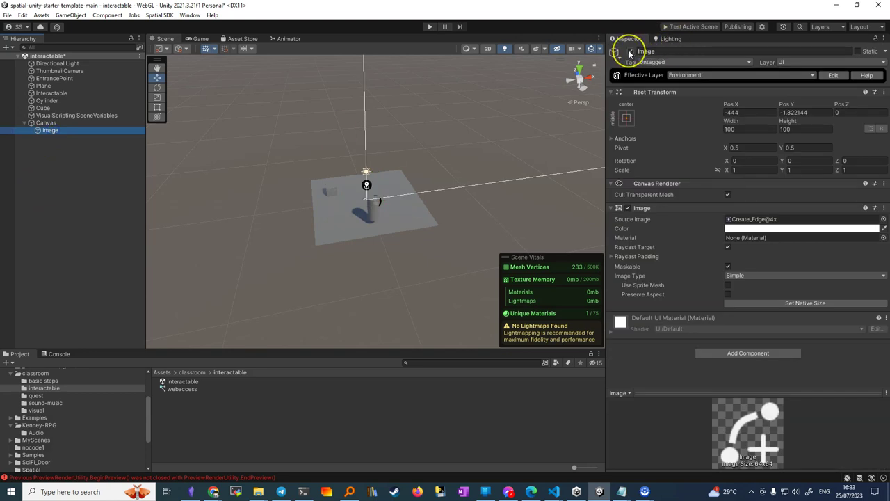
click(630, 52)
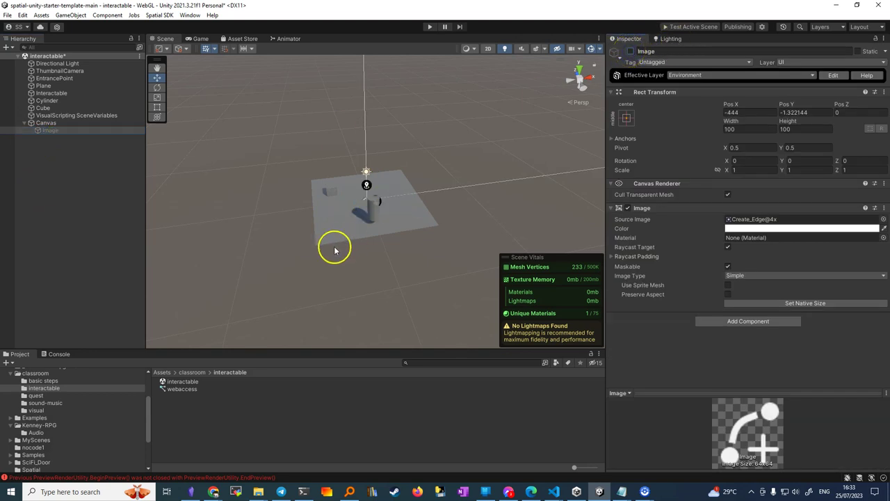
key(ctrl+s)
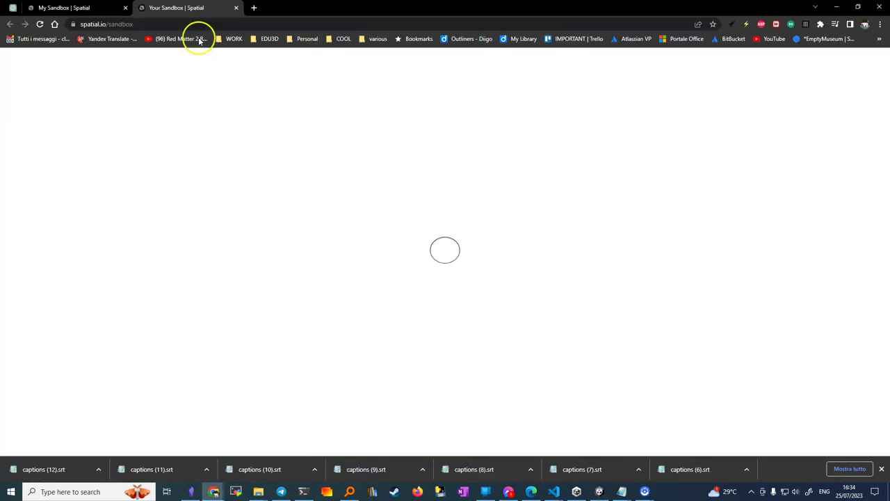
Close the old sandbox tab and walk the avatar into the interactable's area to check that the icon toggles
click(126, 8)
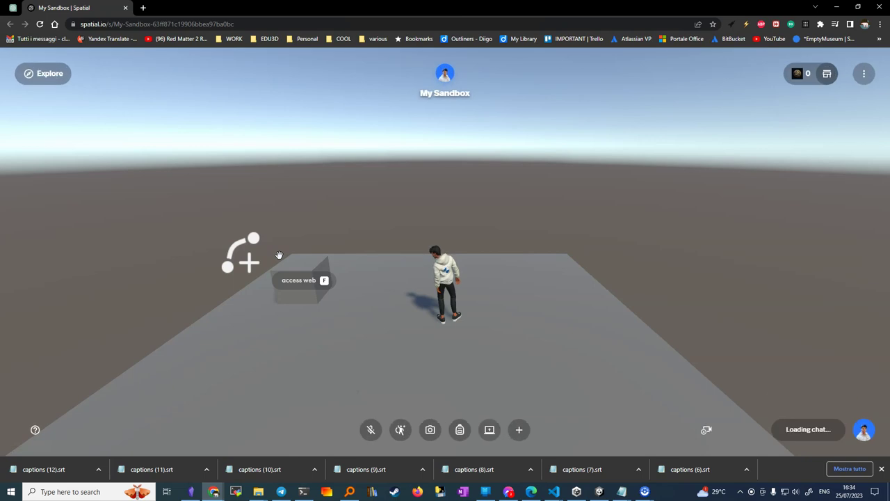
click(354, 328)
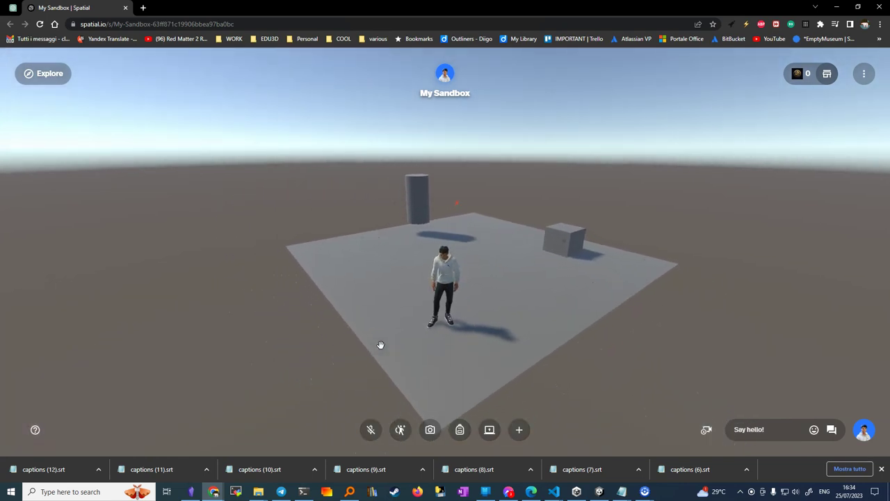
key(w)
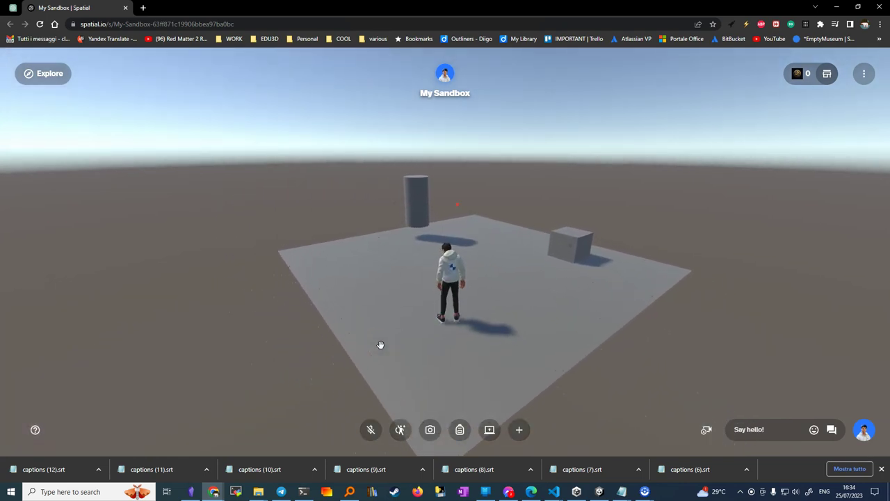
key(w)
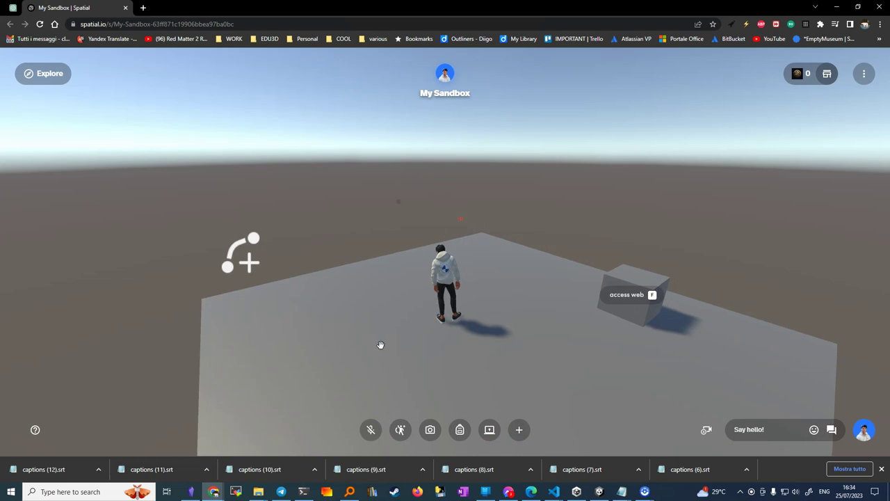
key(a)
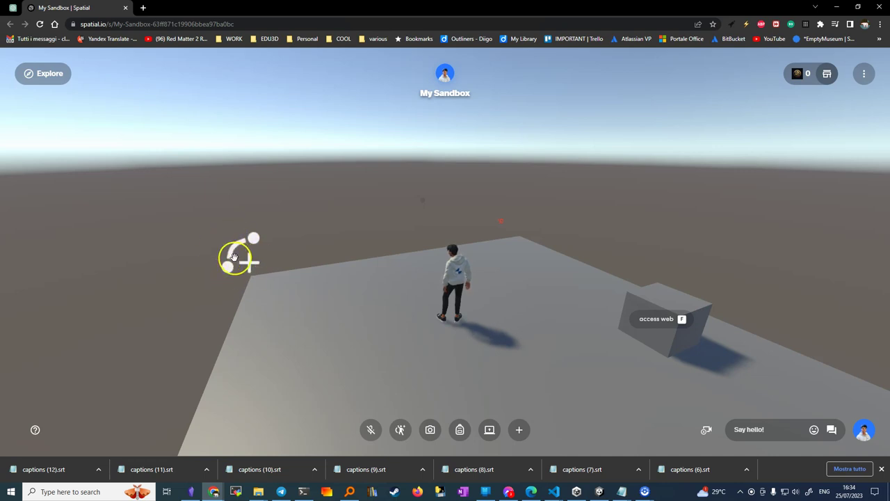
Switch back to Unity and add a Spatial Interactable component to the Image under the Canvas
click(598, 492)
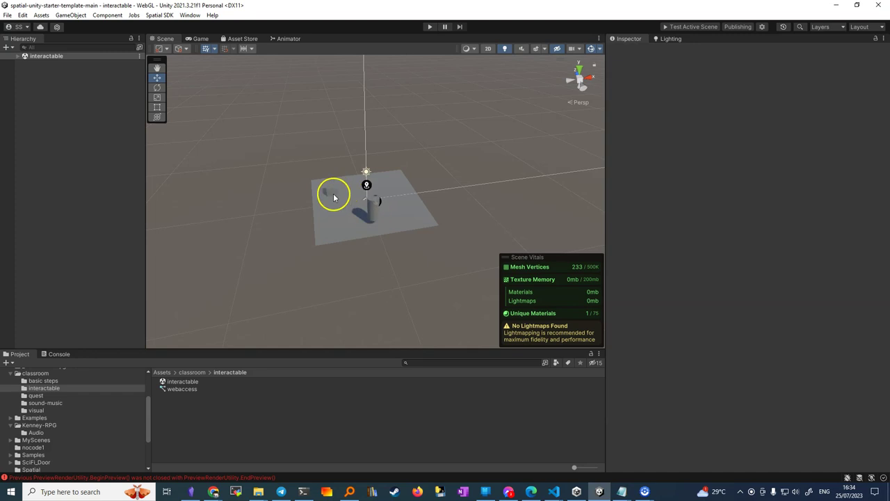
click(17, 57)
click(42, 123)
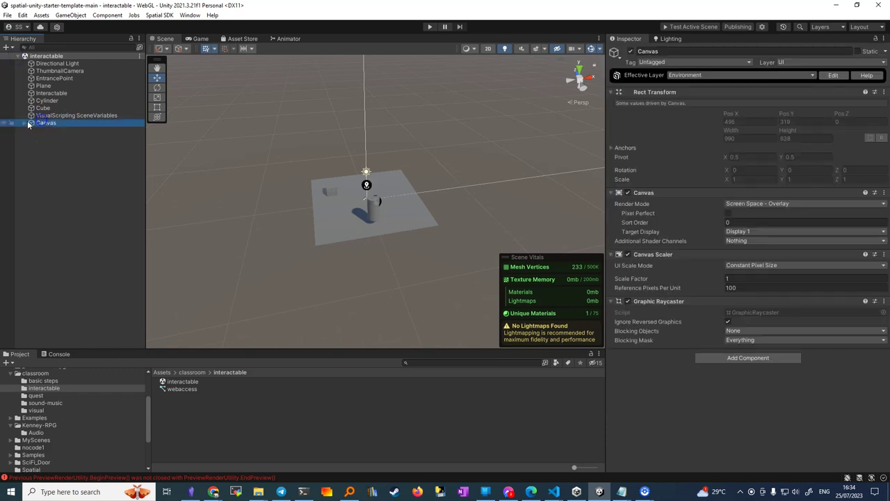
click(47, 132)
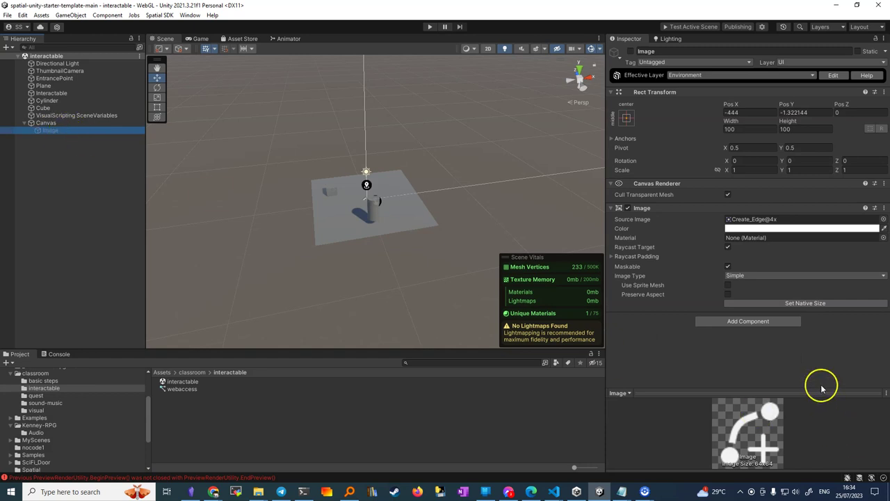
click(753, 322)
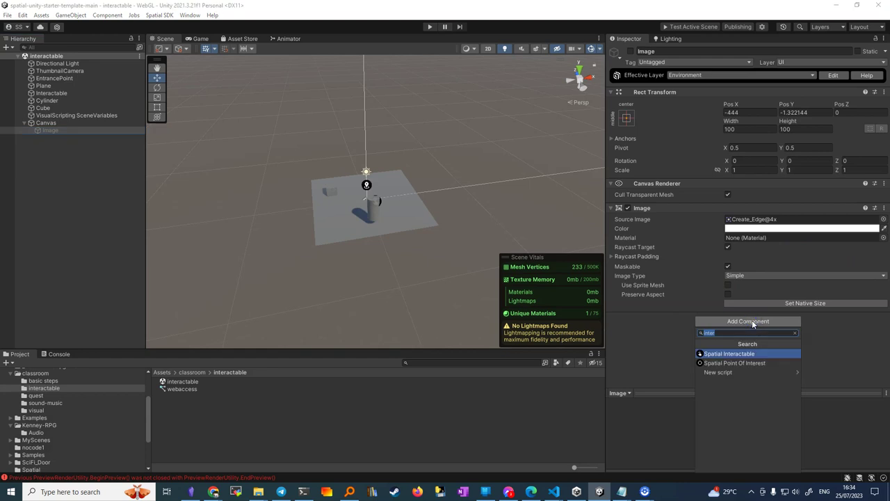
click(716, 354)
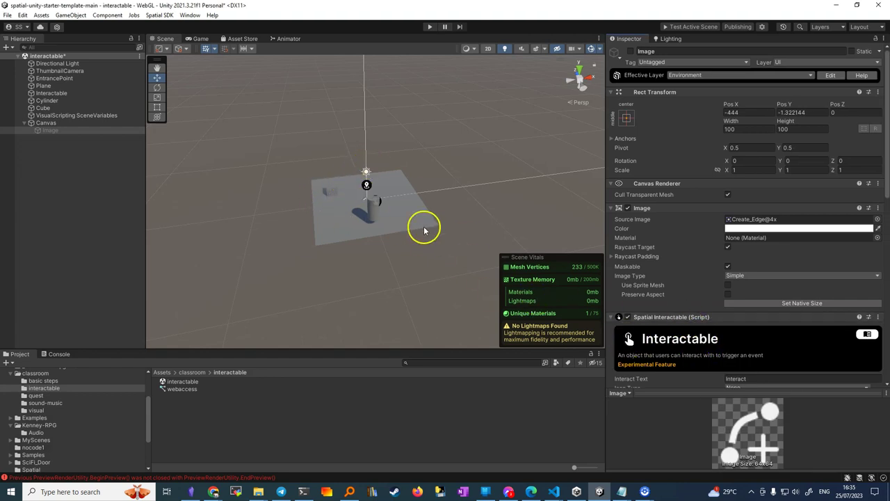
Set the Radius of the Image's Spatial Interactable component to 100
click(742, 379)
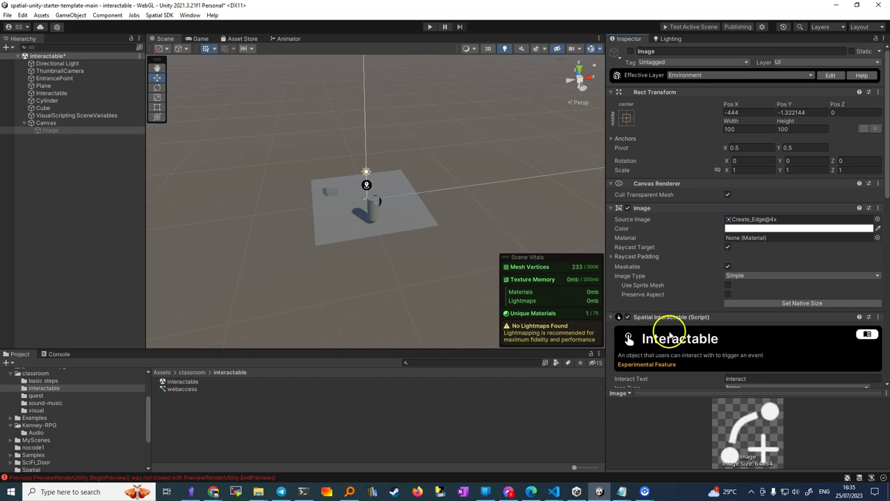
scroll(671, 372, down, 3)
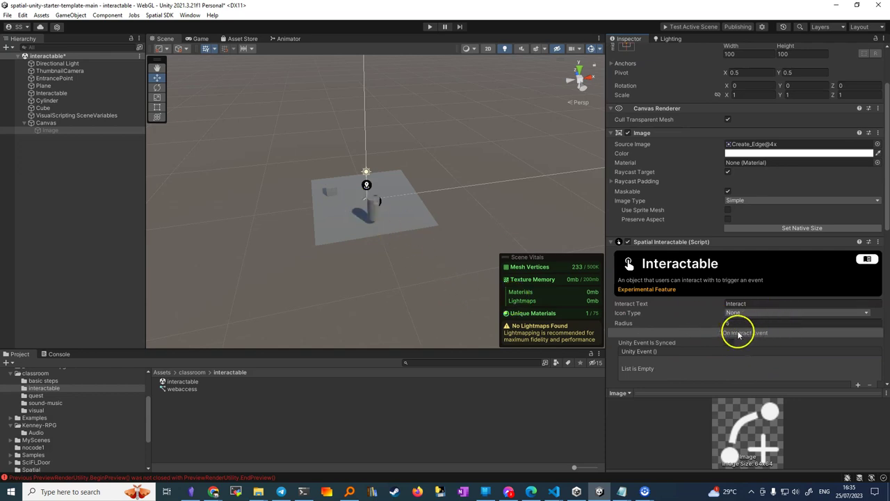
scroll(672, 292, down, 3)
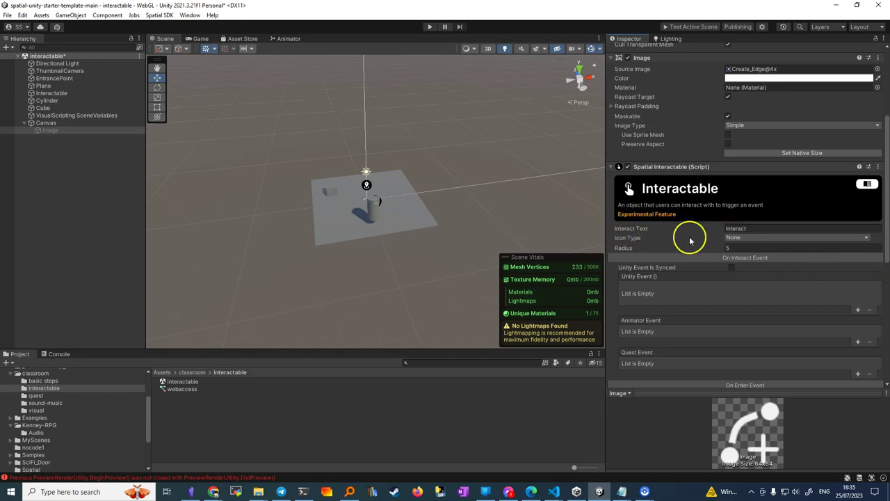
click(743, 248)
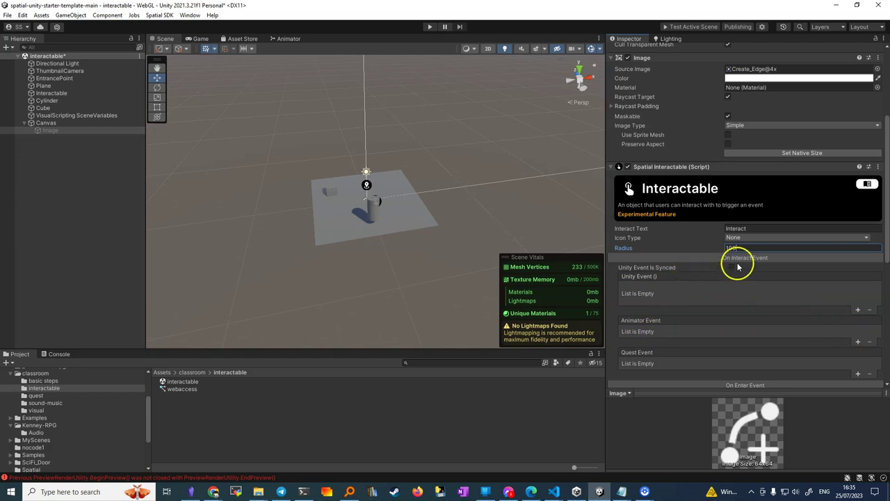
scroll(709, 323, down, 2)
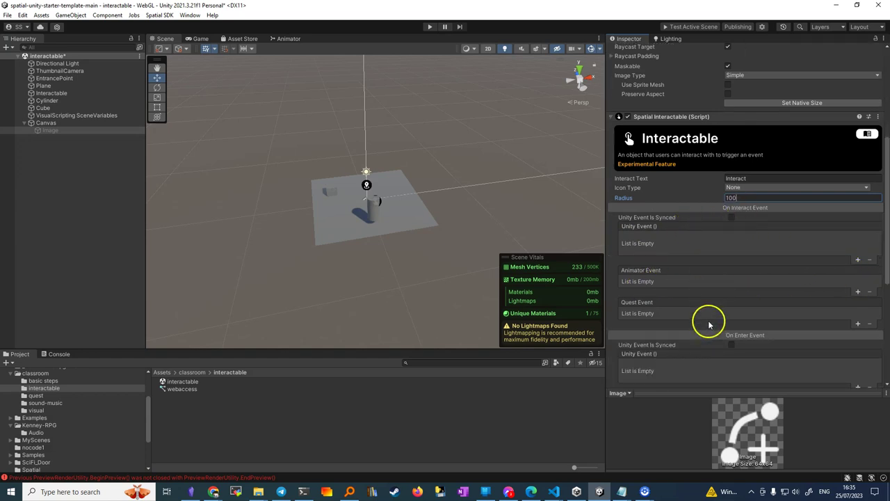
scroll(710, 322, up, 2)
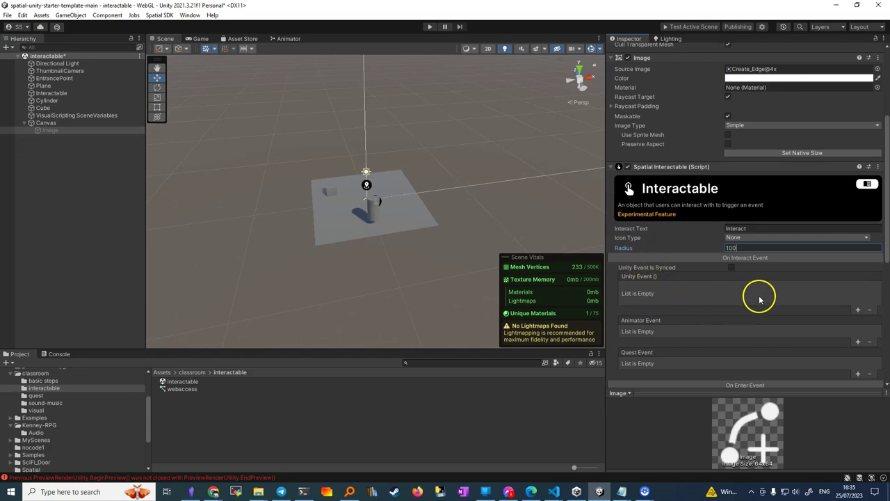
Add an On Interact Unity Event entry to the Image's Spatial Interactable that calls GameObject.SetActive on the Cylinder
click(857, 309)
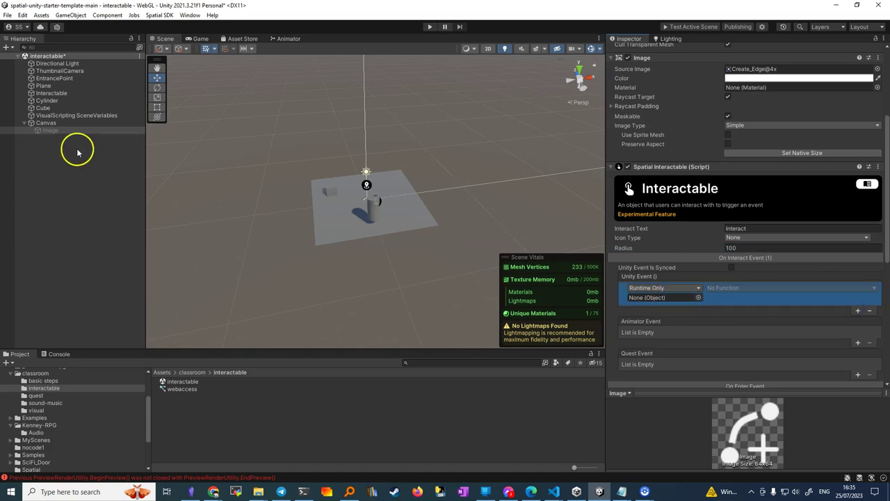
drag(47, 101, 528, 273)
drag(650, 300, 654, 299)
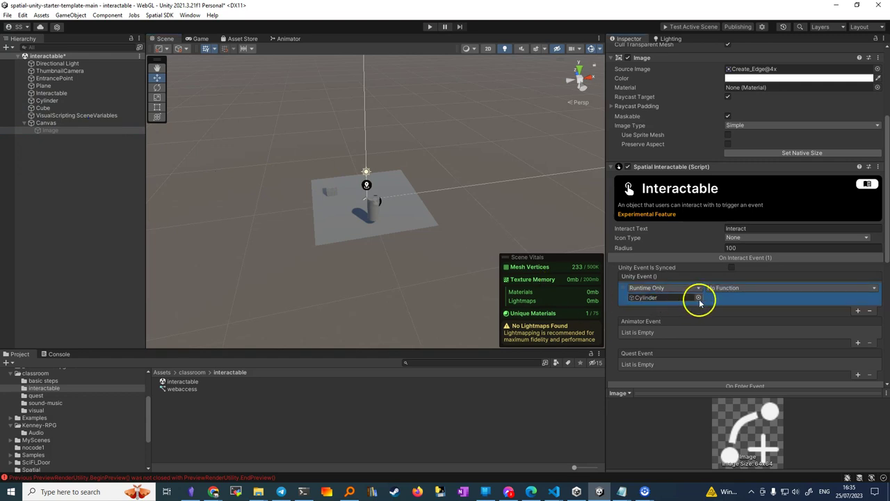
click(731, 287)
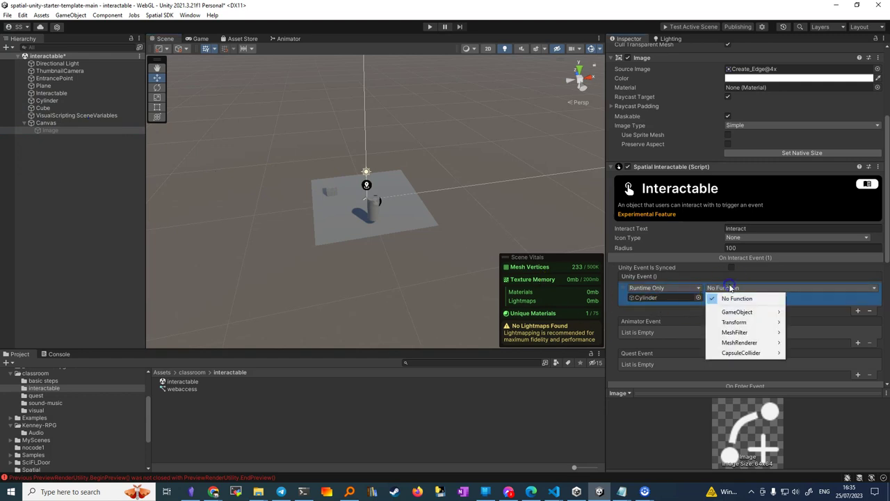
mouse_move(739, 313)
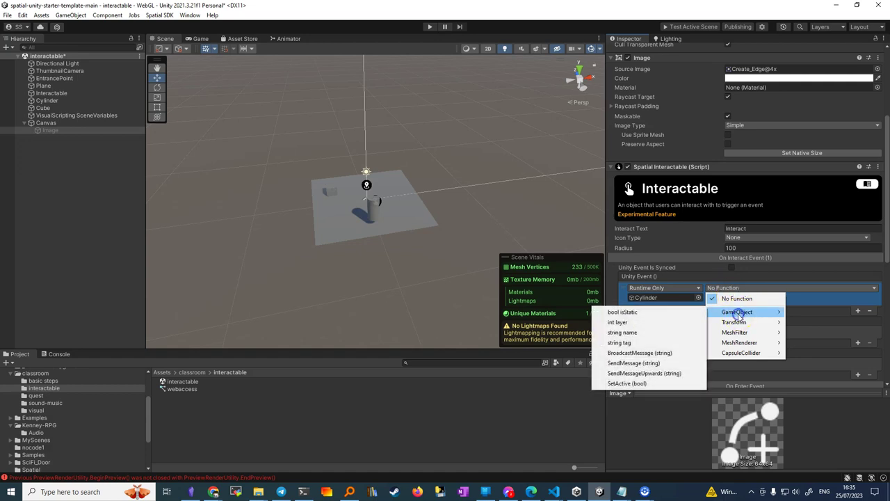
click(643, 383)
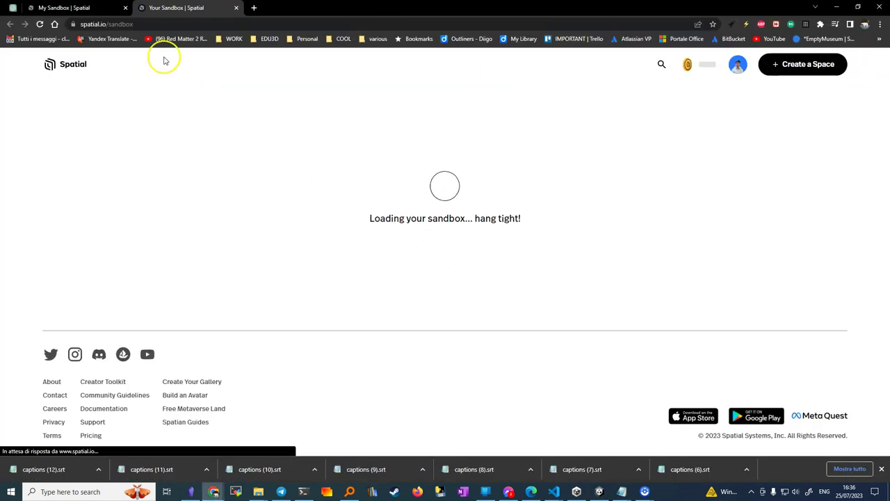
Close the old sandbox tab and test in the new sandbox whether the HUD icon can be interacted with
click(126, 8)
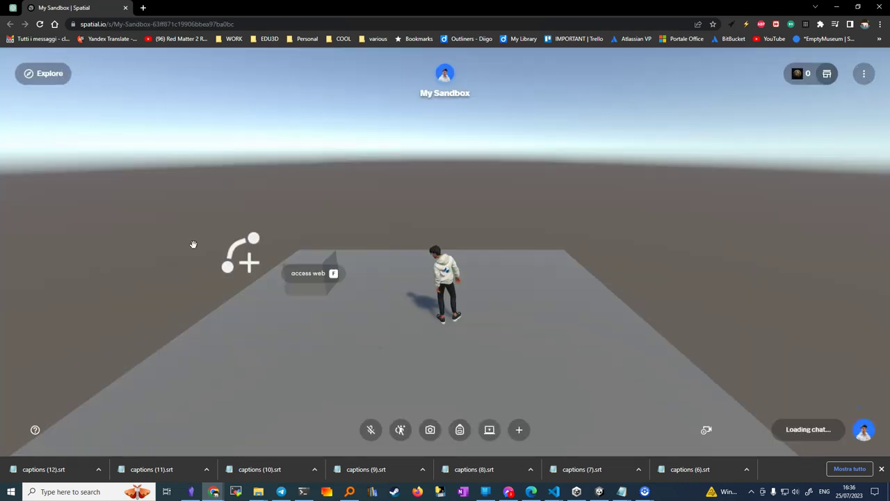
click(238, 294)
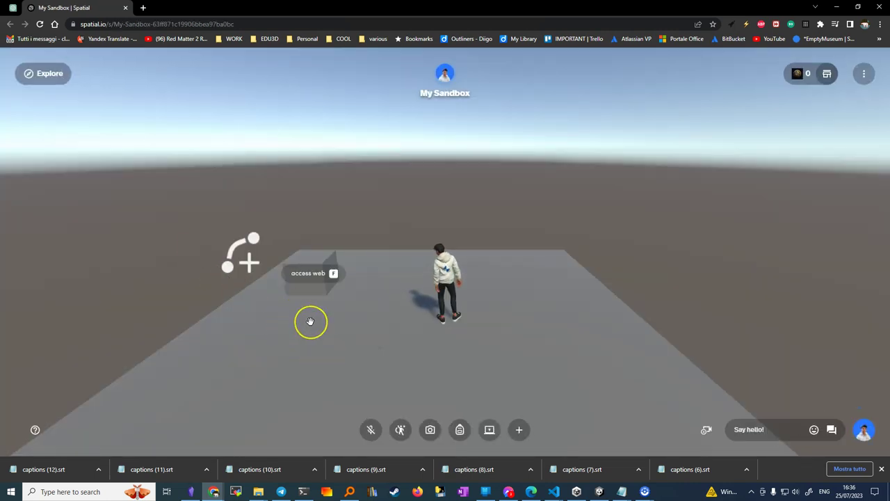
click(311, 321)
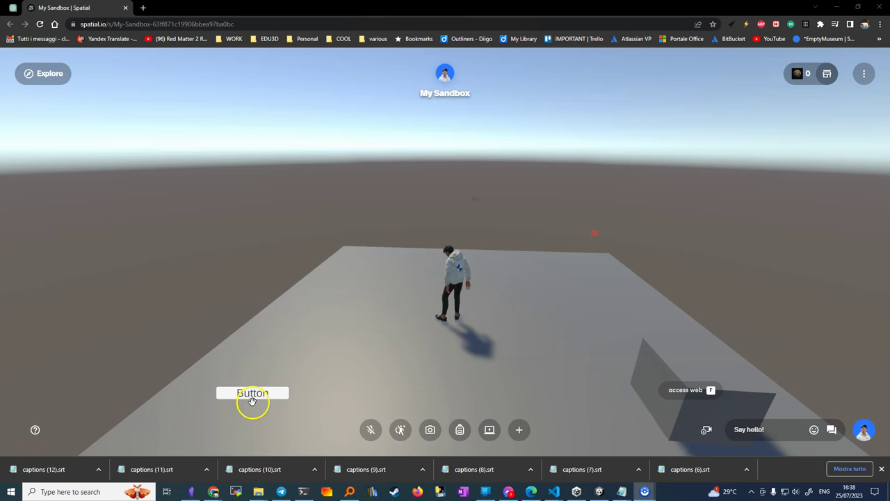
Test the HUD Button's effect on the cylinder in the sandbox, before and after walking the avatar around the platform
click(253, 394)
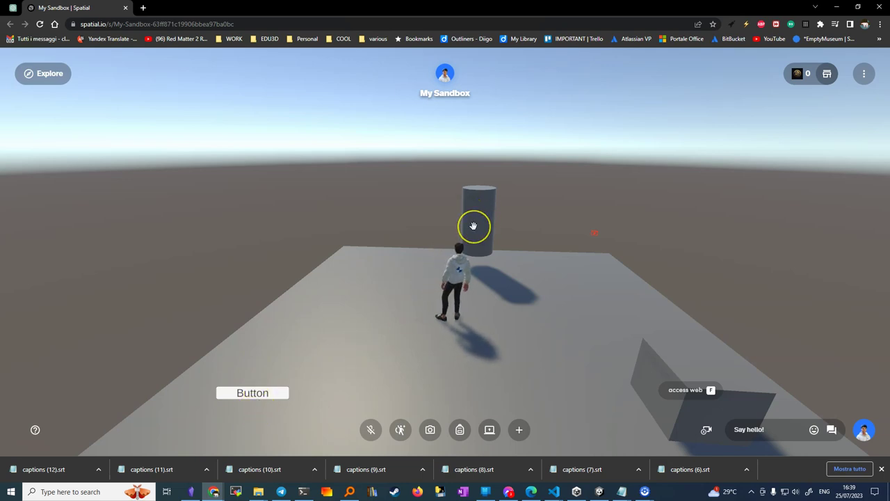
key(s)
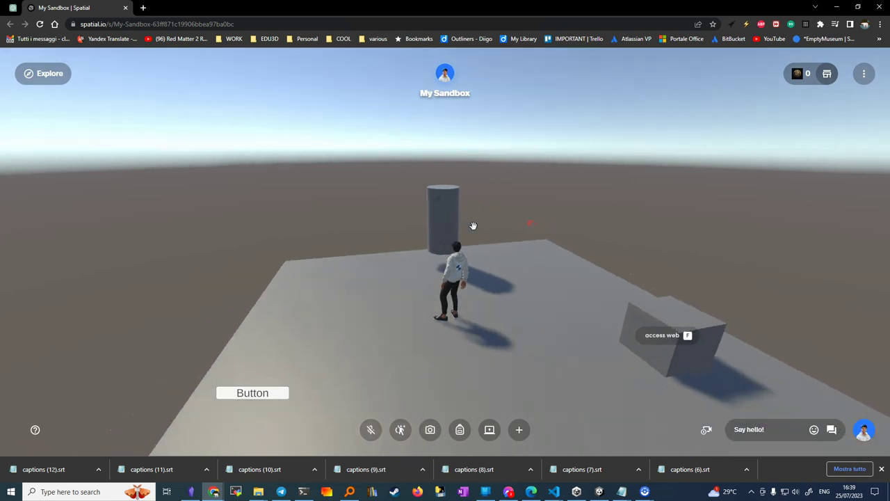
key(d)
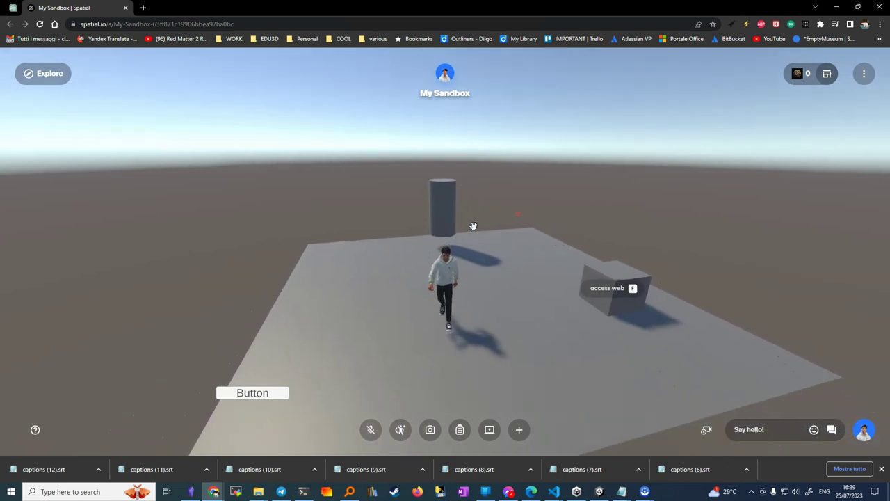
key(w)
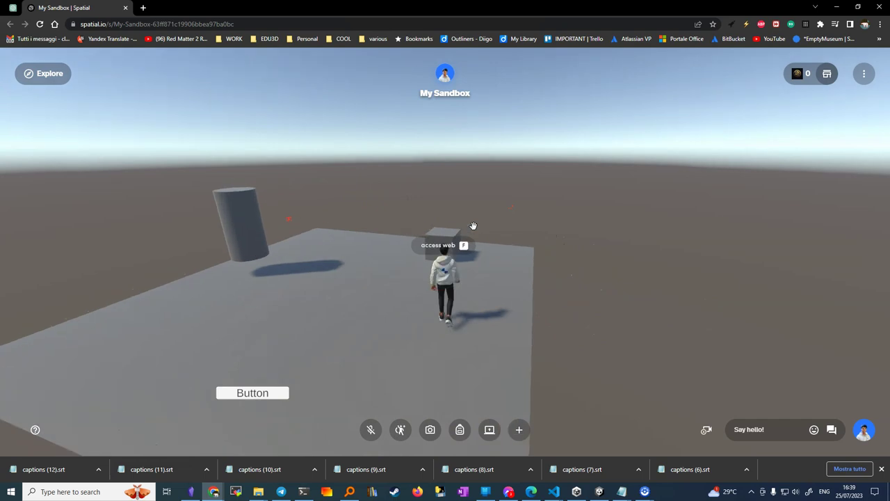
key(w)
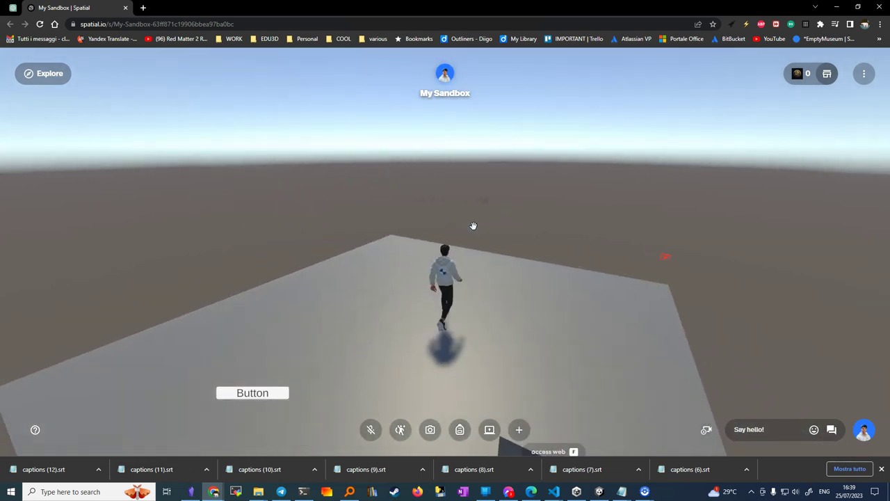
click(240, 401)
click(243, 393)
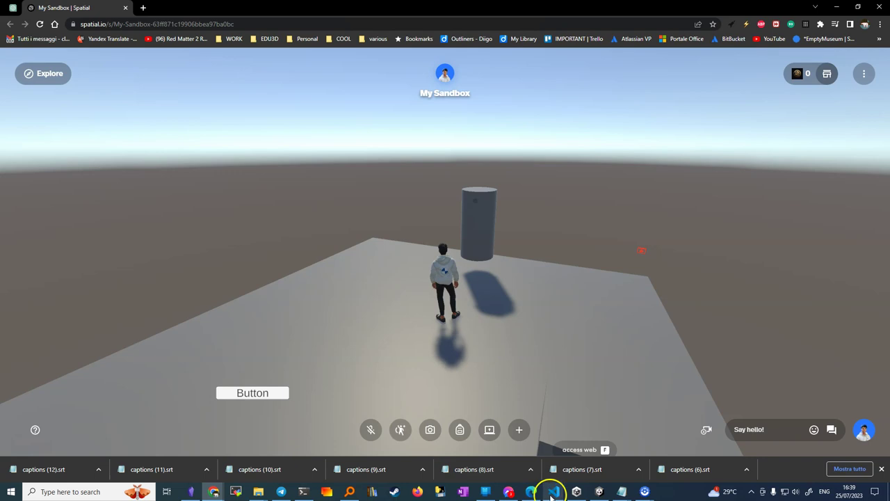
Switch to Unity and delete the existing Button from the Canvas
click(597, 491)
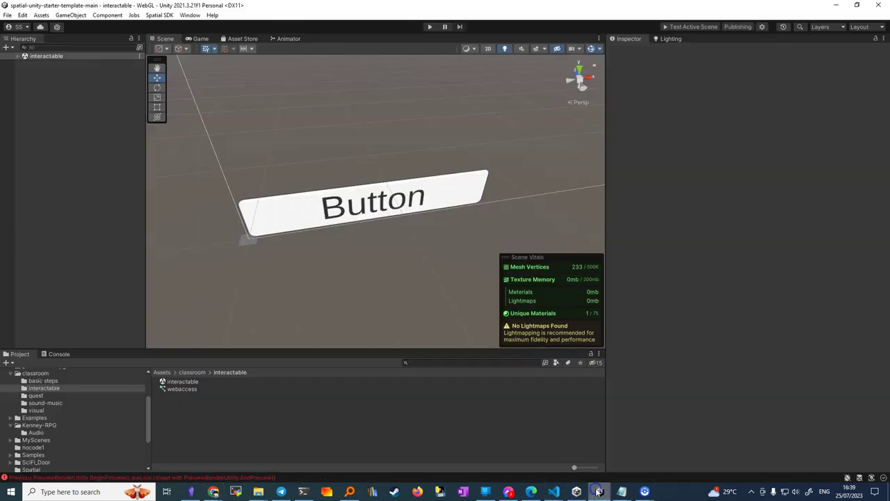
click(17, 56)
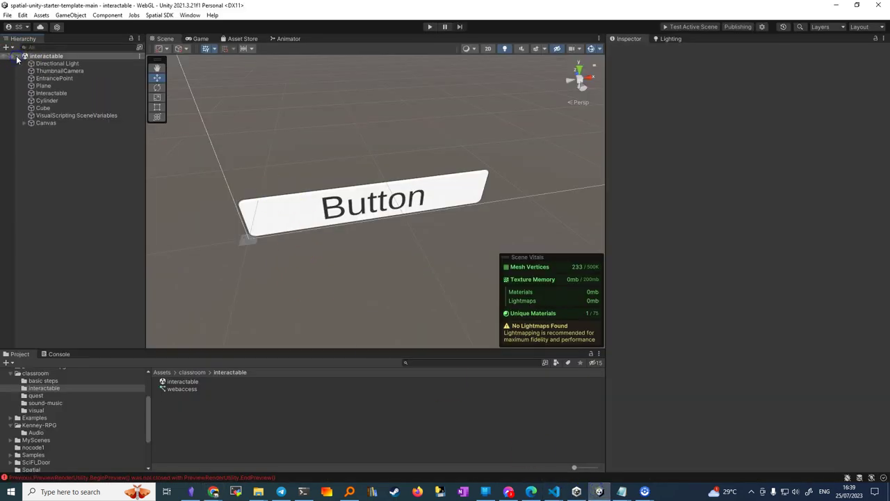
click(24, 123)
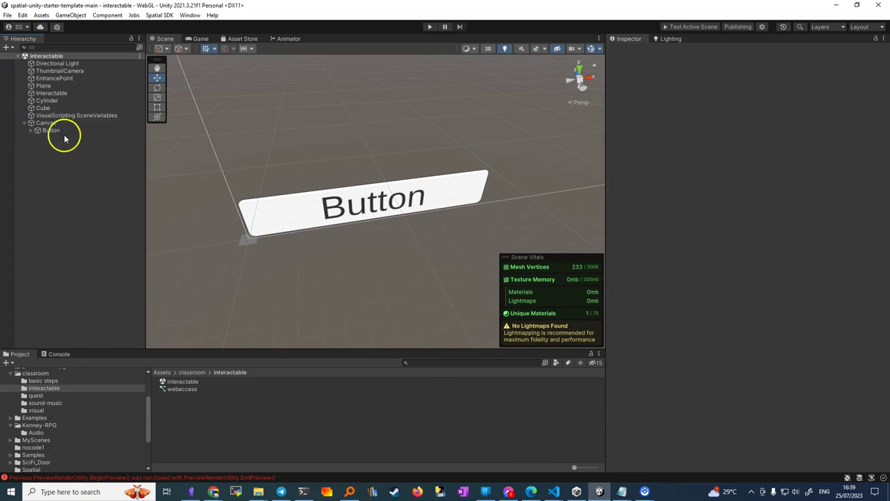
click(54, 131)
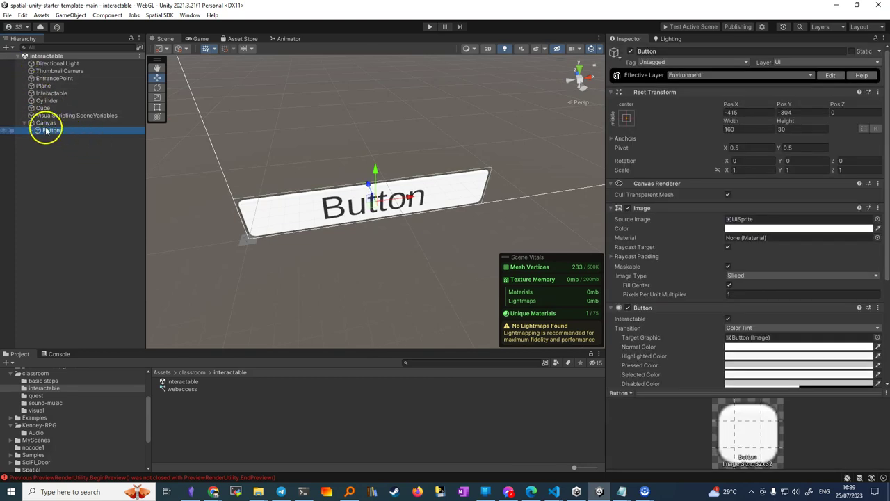
key(F2)
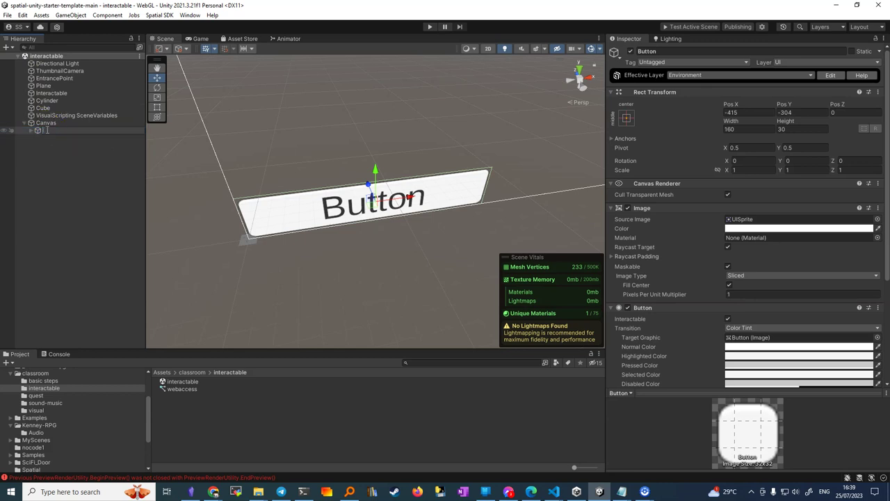
key(Escape)
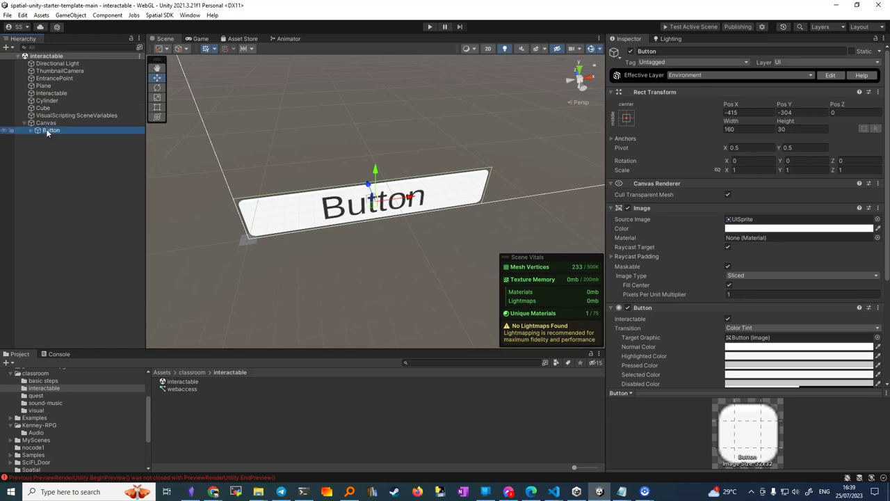
key(Delete)
Create a new Button - TextMeshPro UI element as a child of the Canvas
click(47, 122)
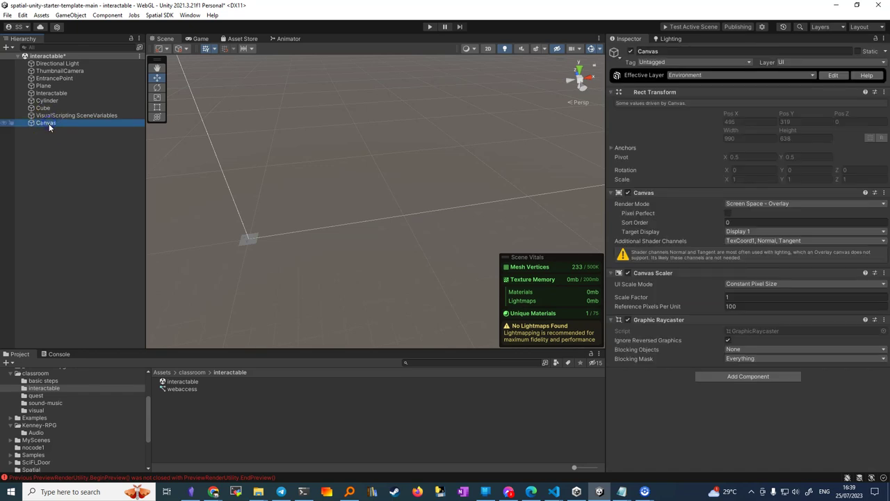
click(9, 47)
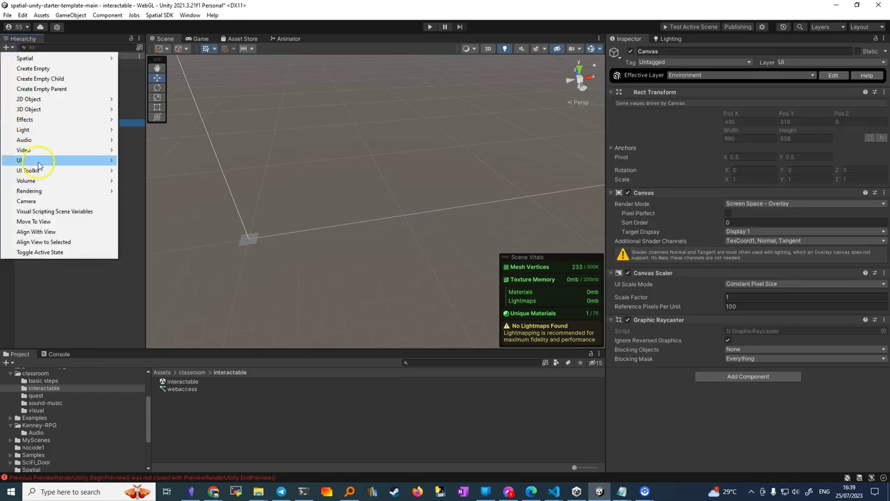
mouse_move(39, 164)
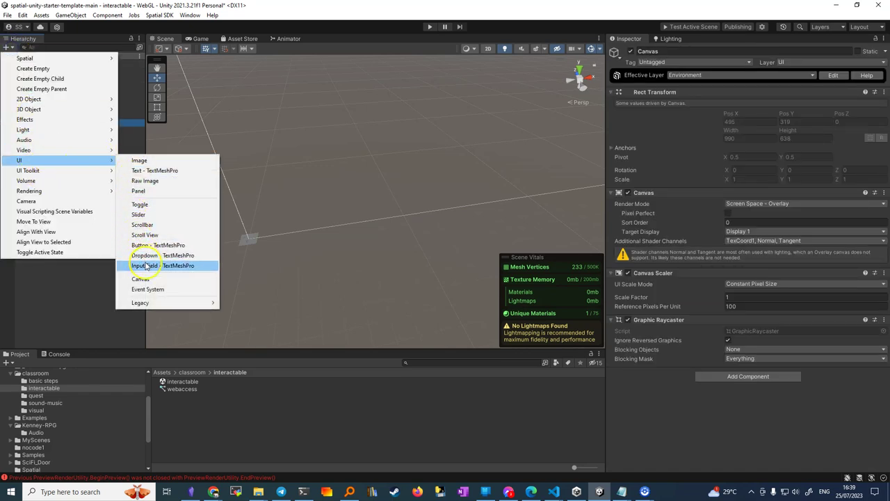
click(159, 246)
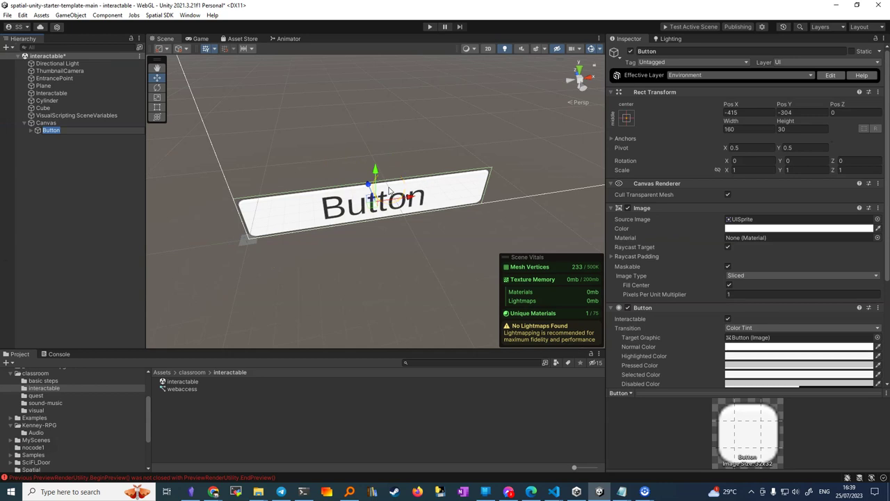
Add an On Click entry to the new Button's Button component and assign the Cylinder as its target object
click(45, 123)
click(47, 131)
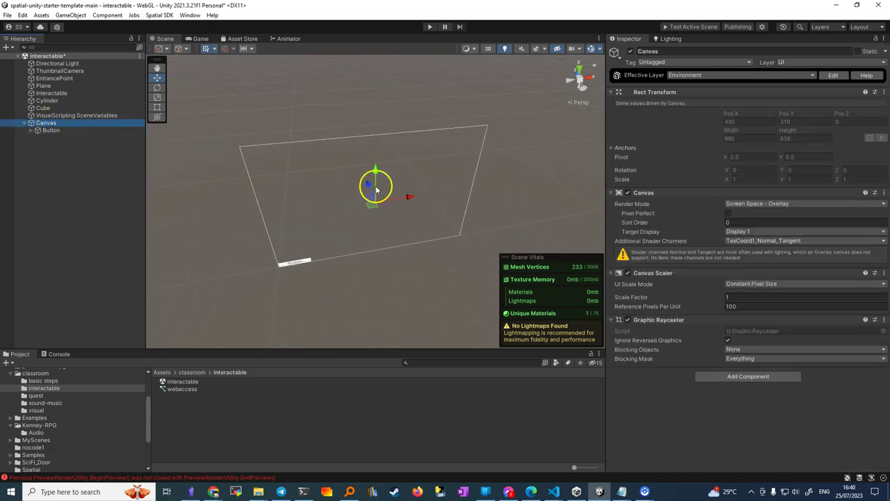
double_click(49, 131)
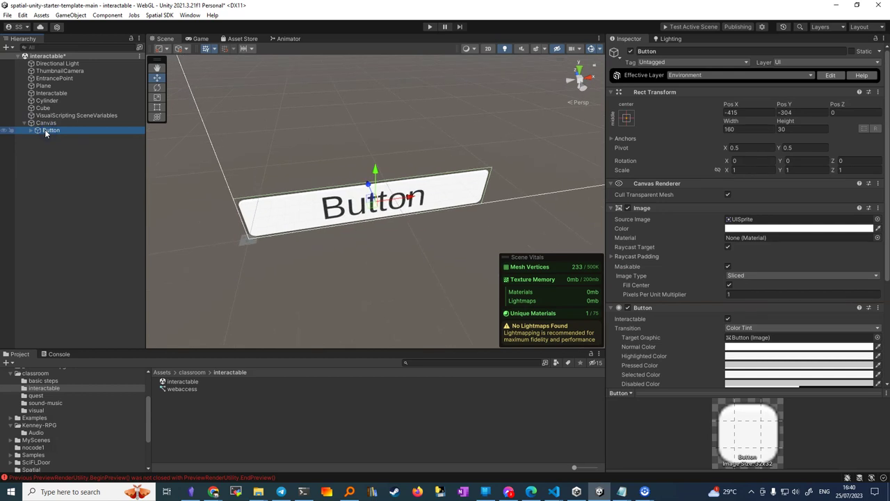
click(579, 84)
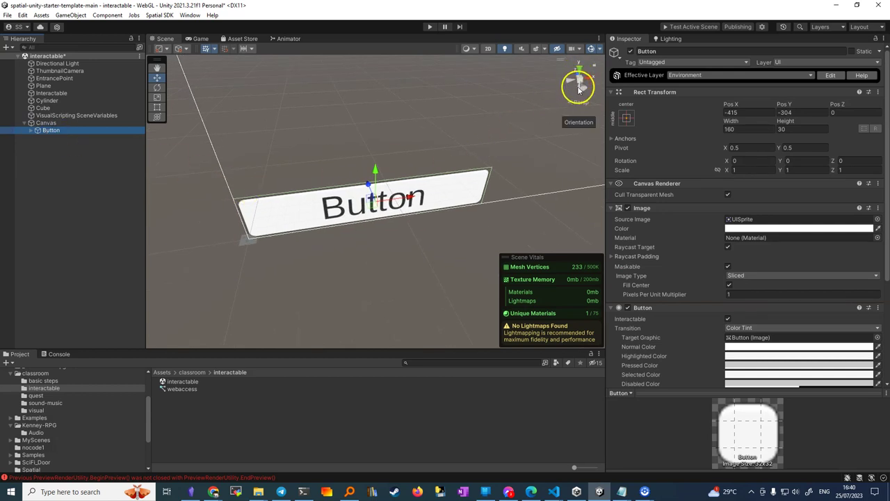
click(578, 84)
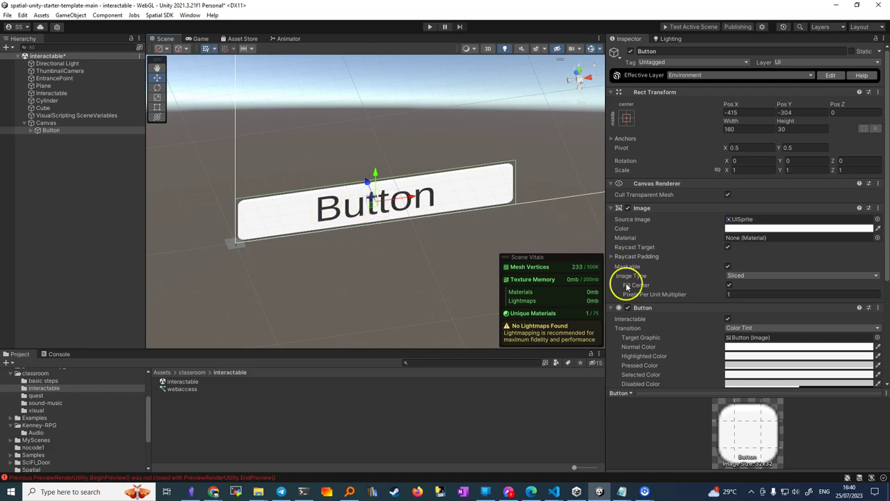
scroll(643, 205, down, 4)
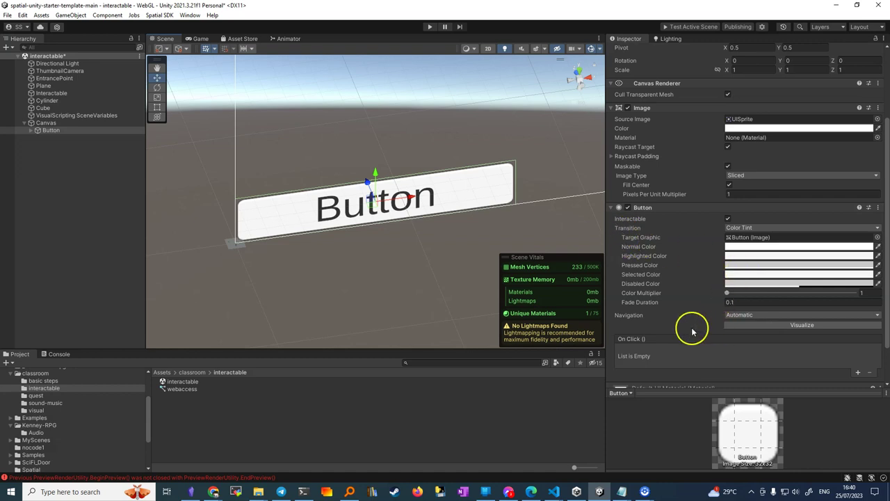
scroll(683, 295, down, 1)
scroll(684, 296, down, 1)
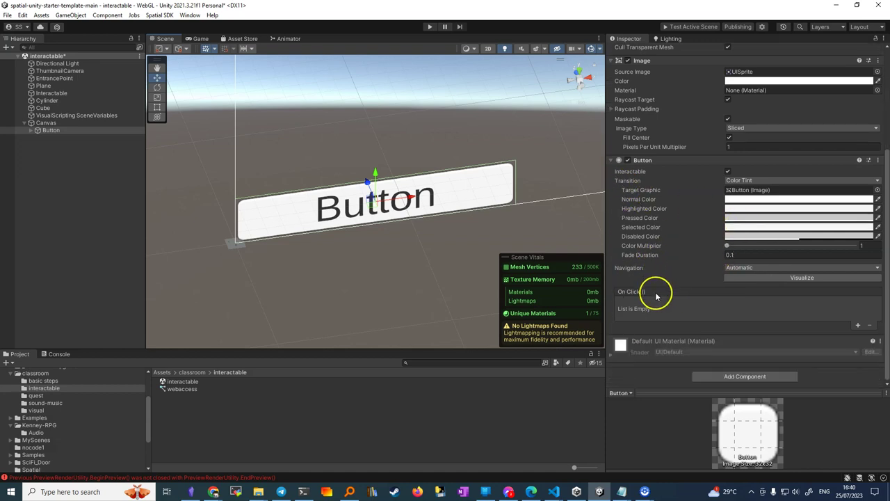
click(858, 324)
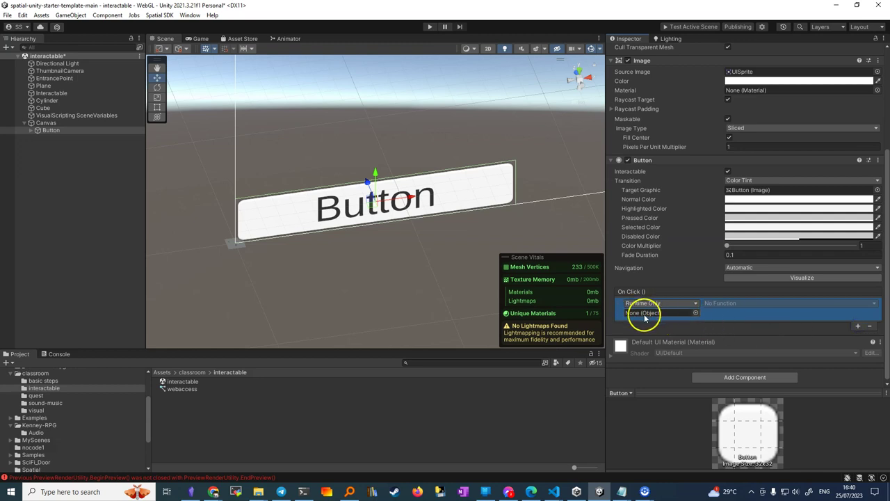
drag(49, 92, 642, 313)
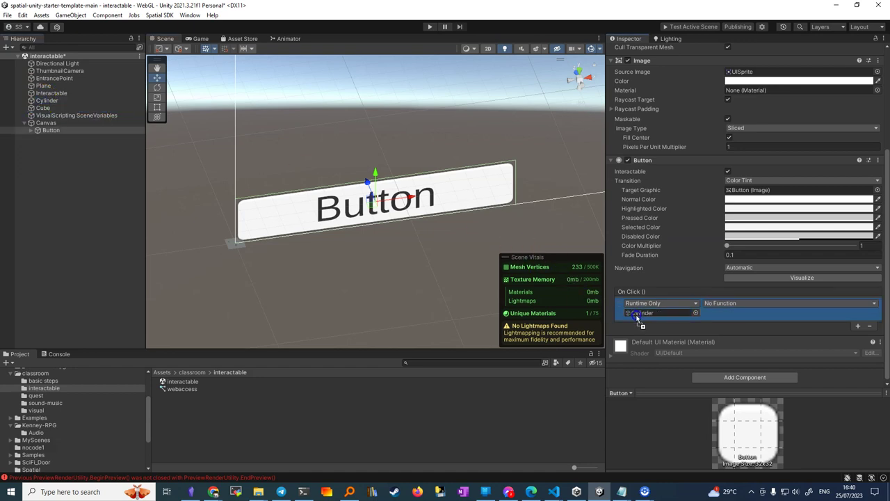
Make the Button's On Click entry call GameObject.SetActive on the Cylinder with the value enabled
click(759, 304)
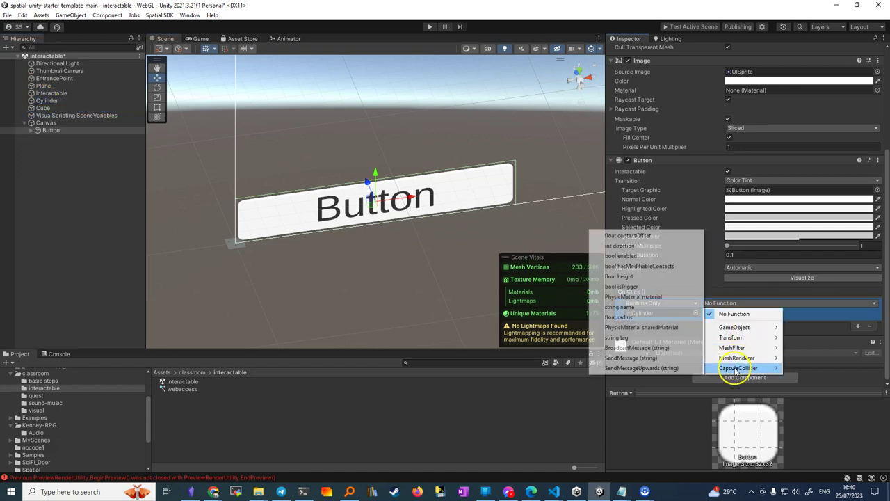
click(738, 328)
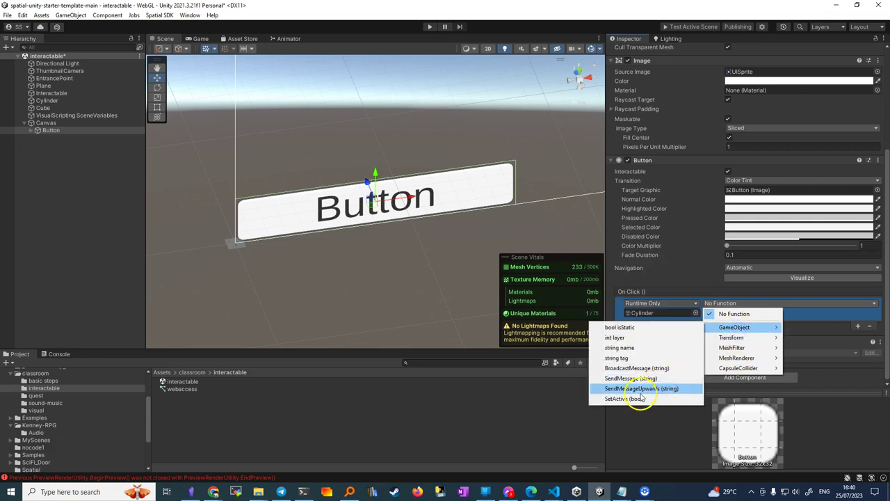
click(636, 398)
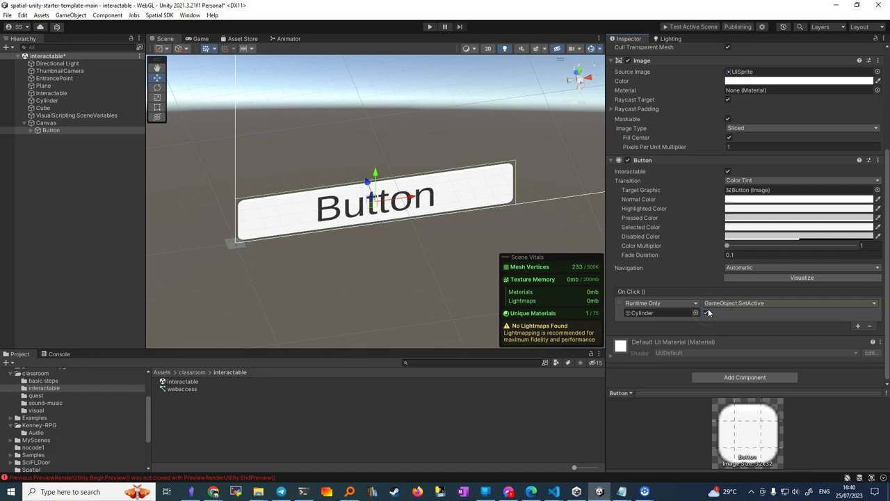
click(438, 163)
Review the Button's Image settings, transition colours and On Click configuration
scroll(765, 209, up, 1)
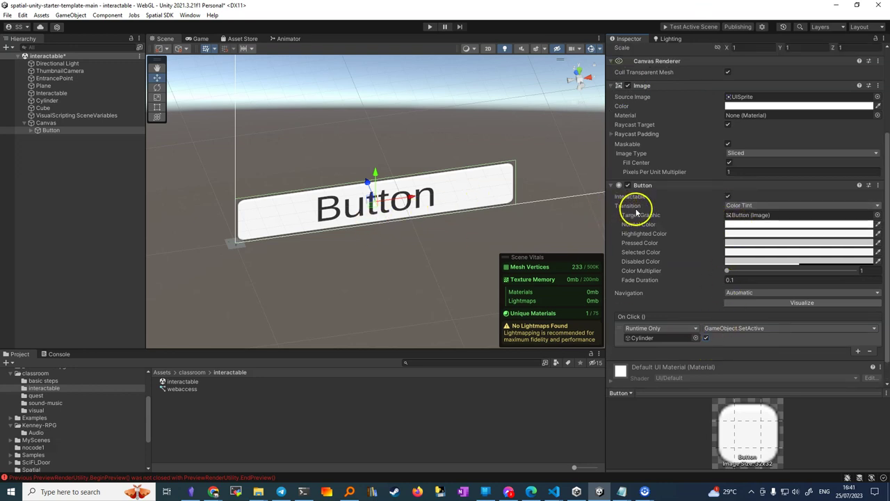
scroll(633, 207, up, 2)
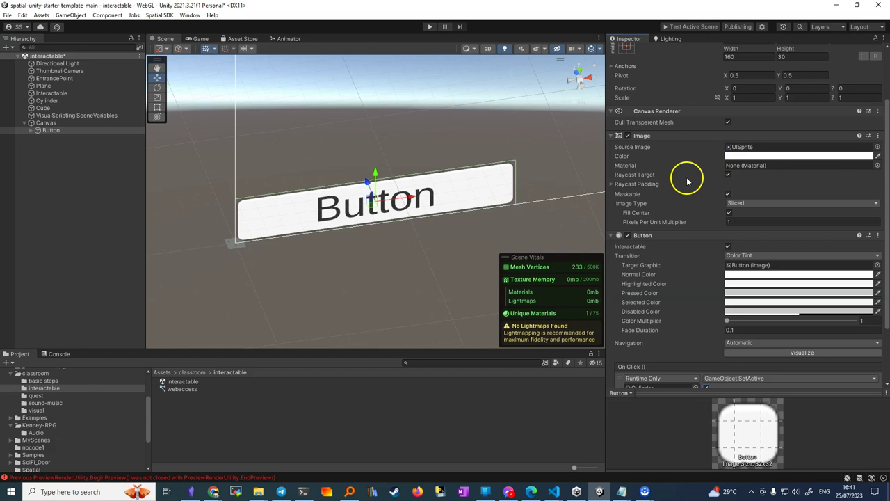
scroll(655, 257, down, 1)
scroll(655, 254, down, 1)
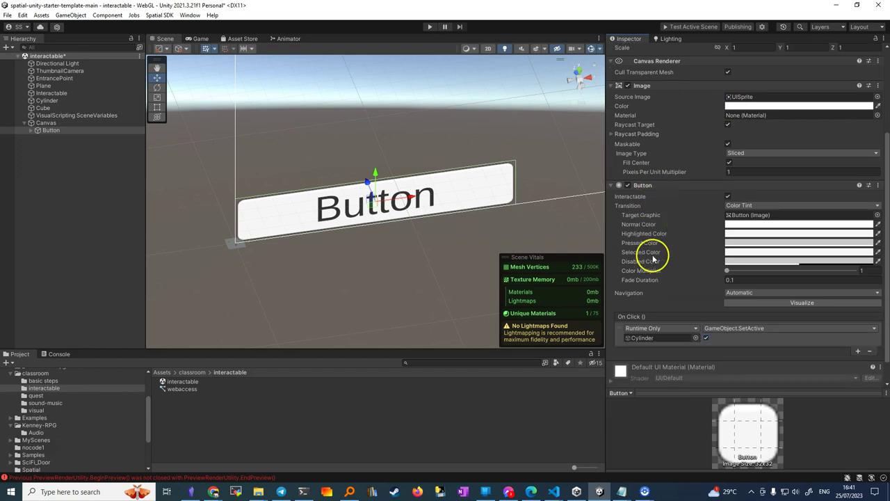
scroll(669, 292, down, 1)
scroll(671, 288, up, 5)
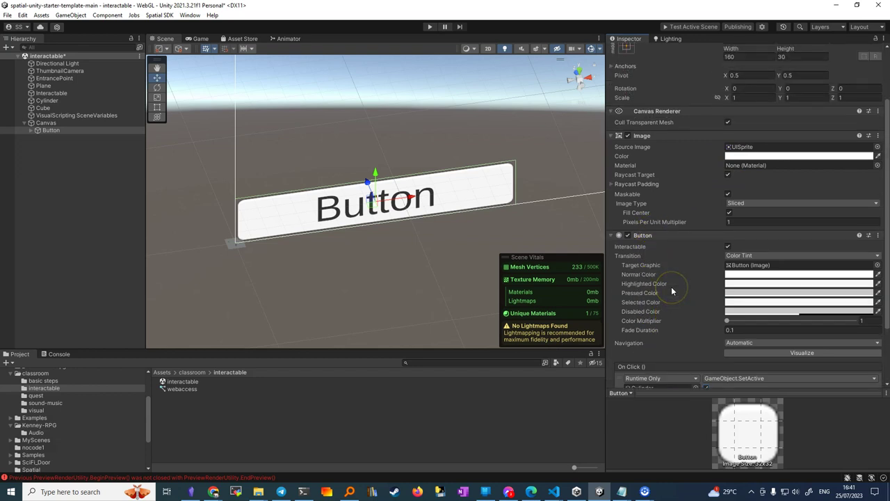
Change the label text of the Button's Text (TMP) child to "Appari cilindro"
click(31, 130)
click(63, 137)
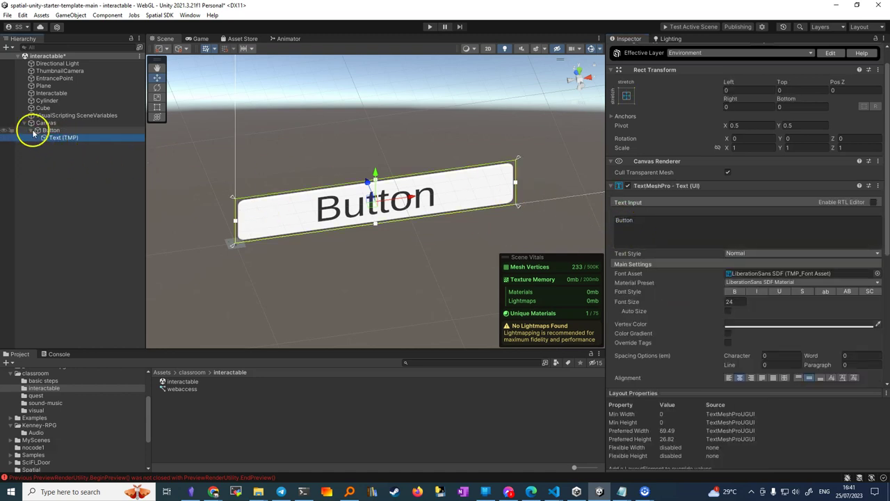
click(654, 220)
text(A)
key(BackSpace)
text(App)
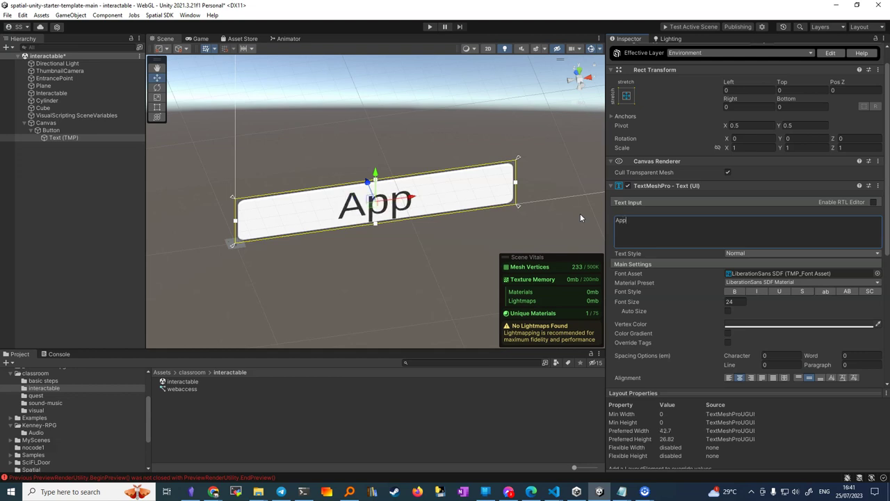
text(ari c)
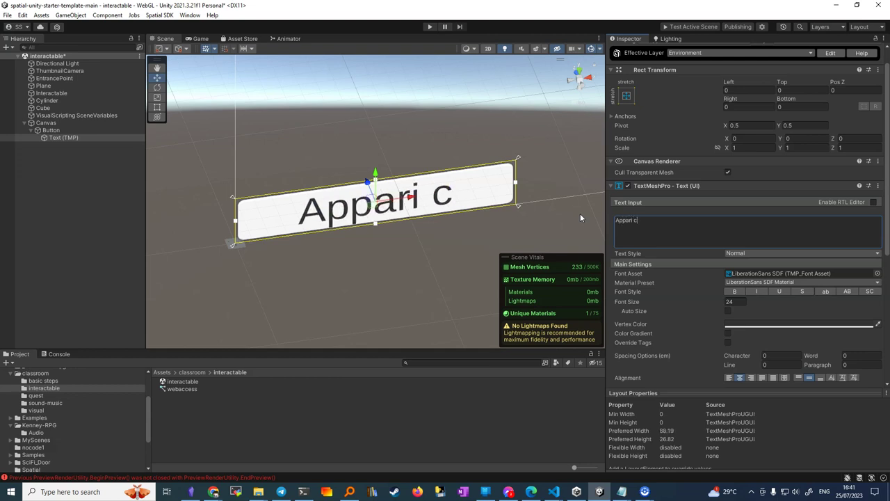
text(ilindro)
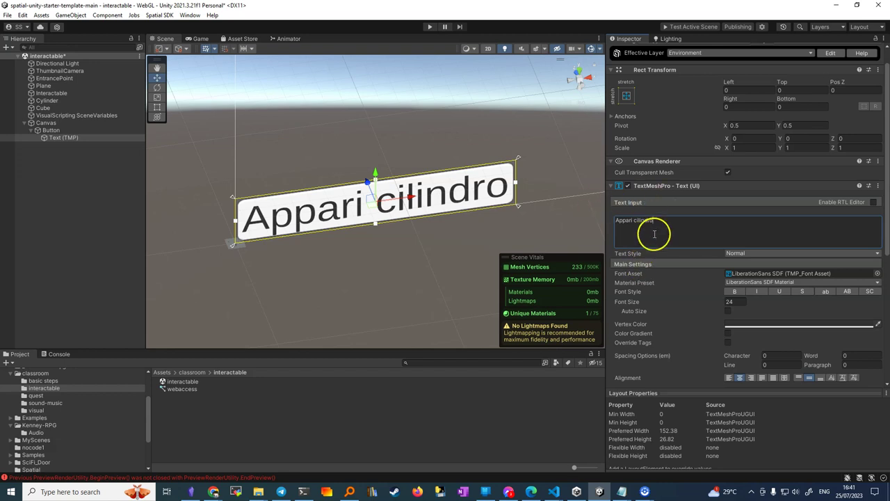
Make the Button's label italic, trying Bold, Underline, Strikethrough, Lowercase and Small Caps on and off
click(735, 292)
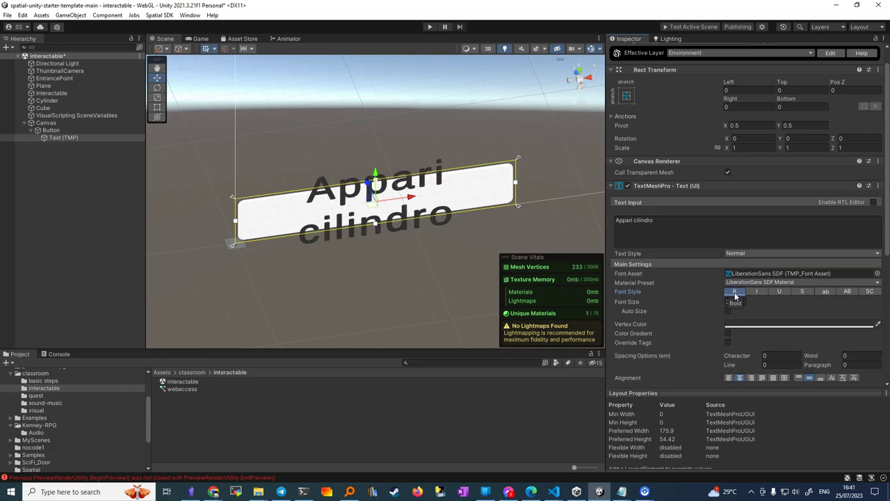
click(735, 291)
click(757, 292)
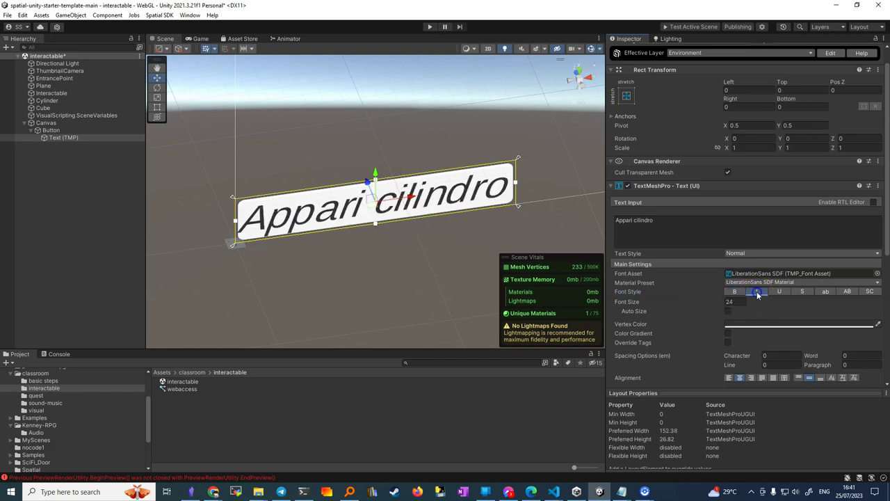
click(779, 293)
click(780, 292)
click(801, 291)
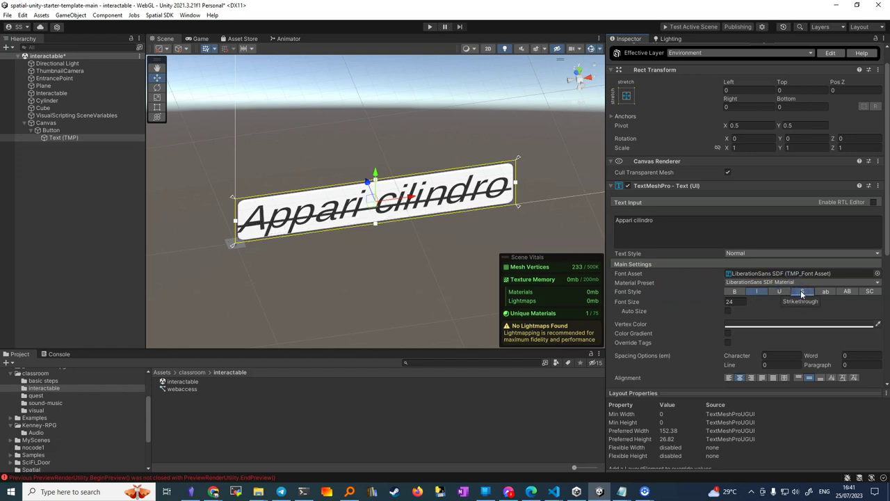
click(802, 292)
click(826, 292)
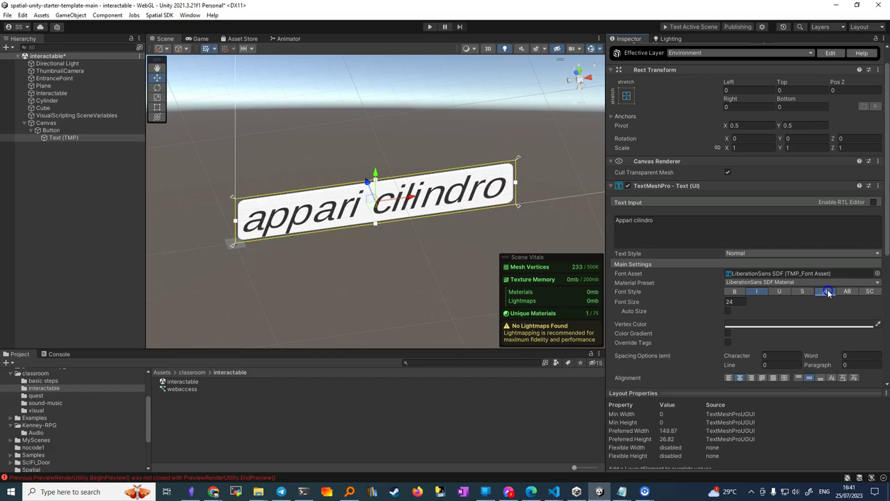
click(827, 292)
click(870, 292)
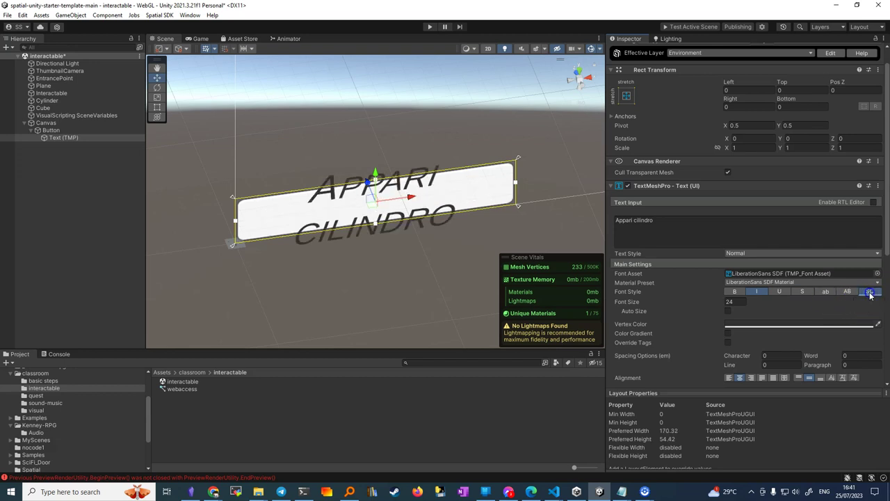
click(869, 292)
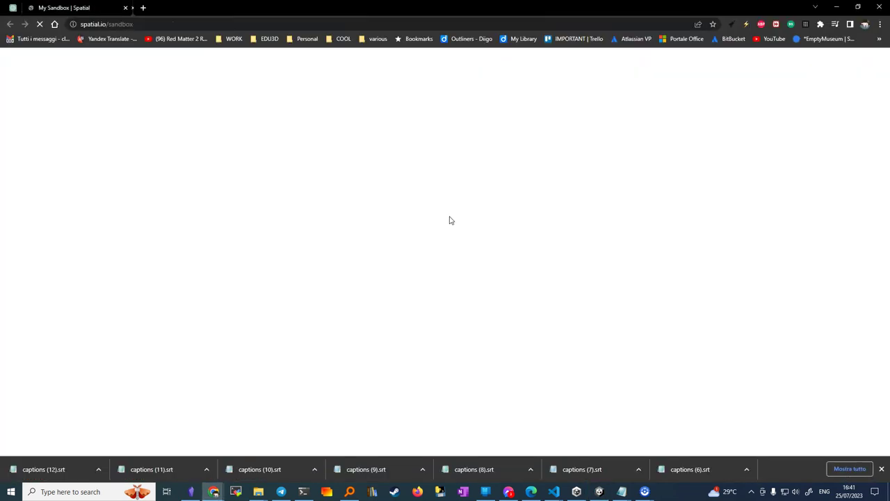
Test the HUD in the Spatial sandbox by moving the avatar around and activating the "Appari cilindro" button
click(126, 8)
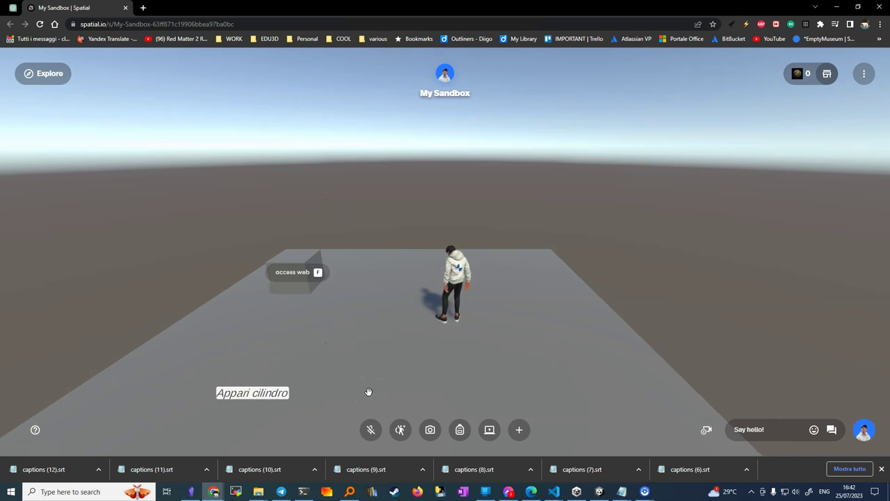
key(a)
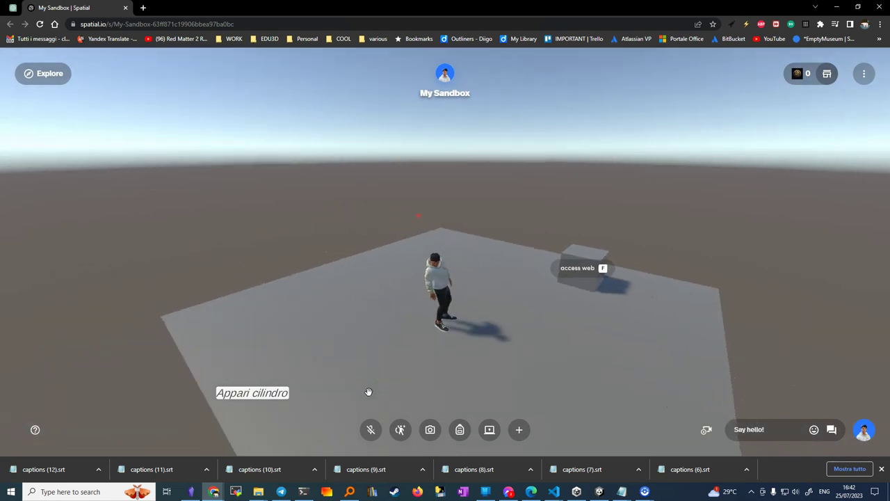
key(a)
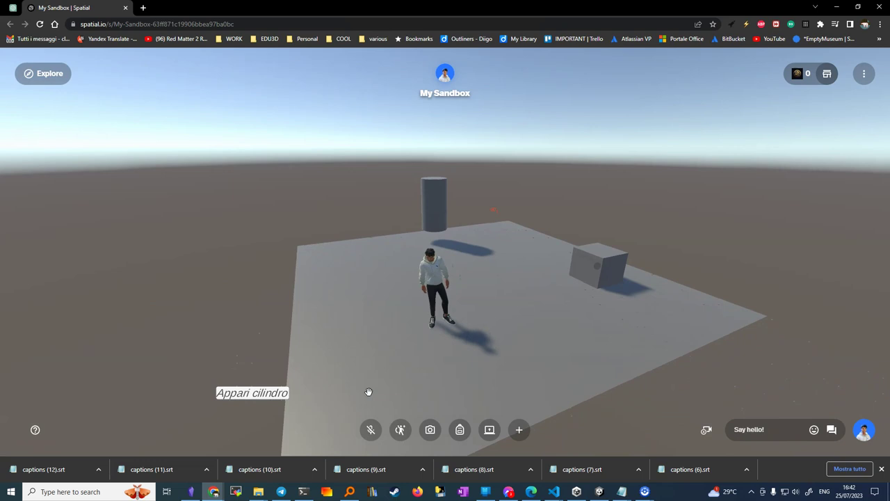
key(w)
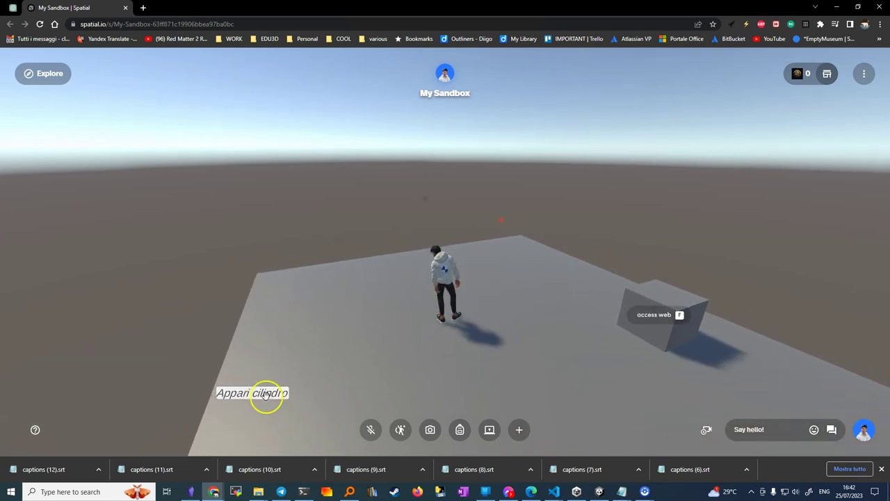
click(278, 364)
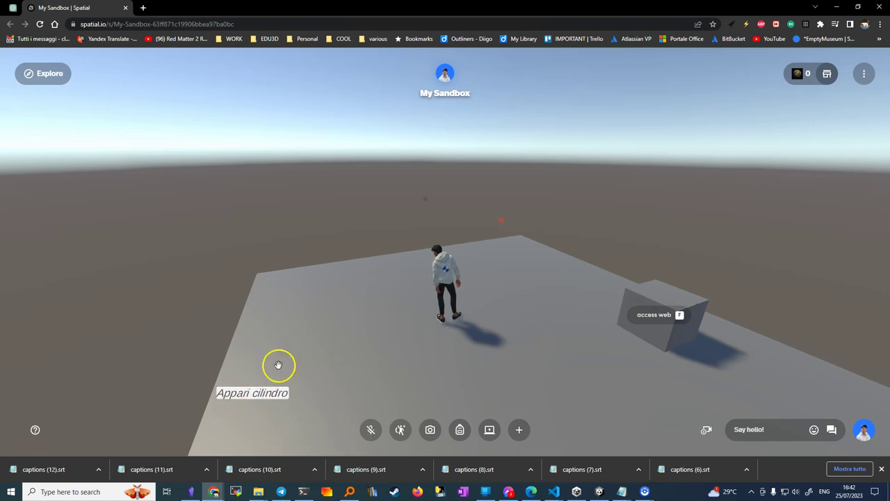
click(251, 392)
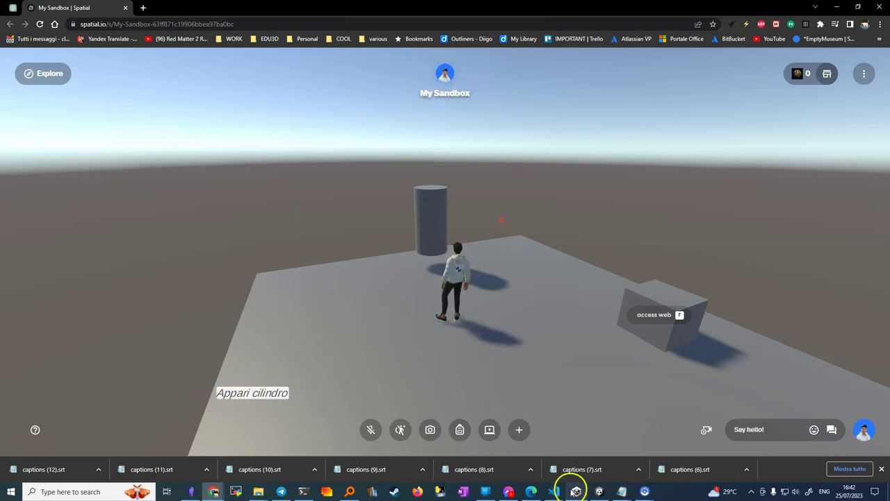
Switch back to Unity and review the UI element types available for adding to the scene, without creating one
click(598, 491)
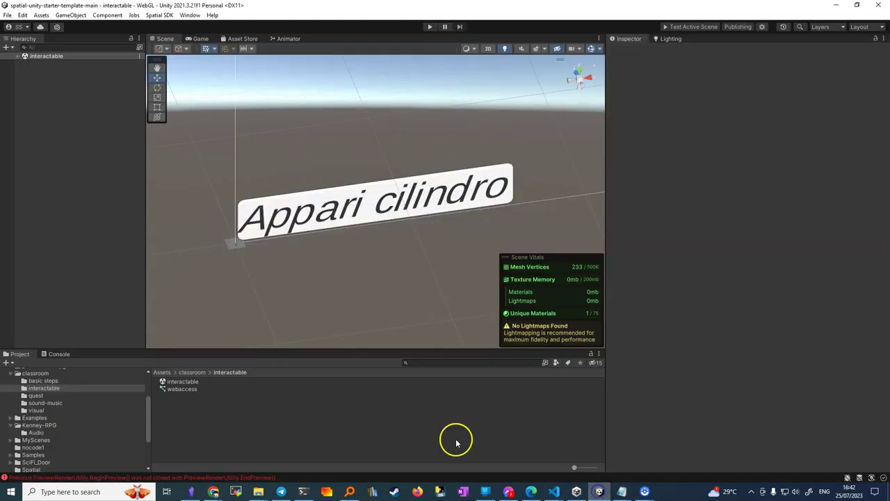
click(8, 47)
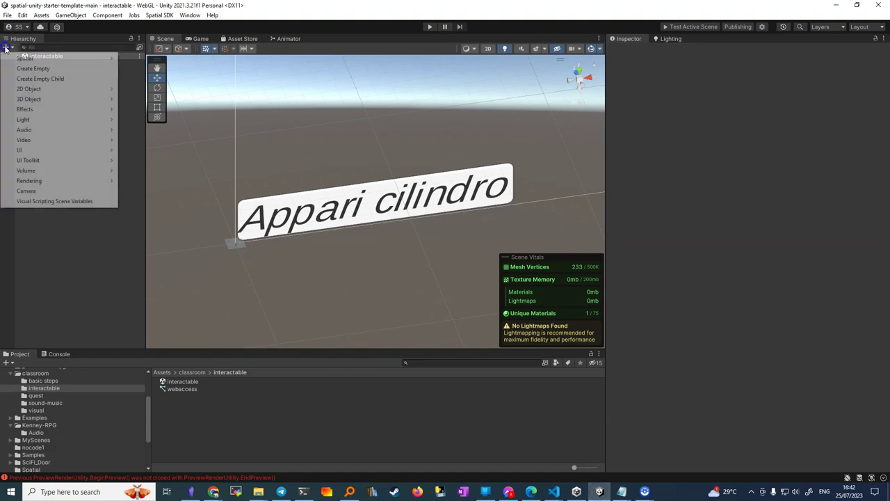
mouse_move(60, 149)
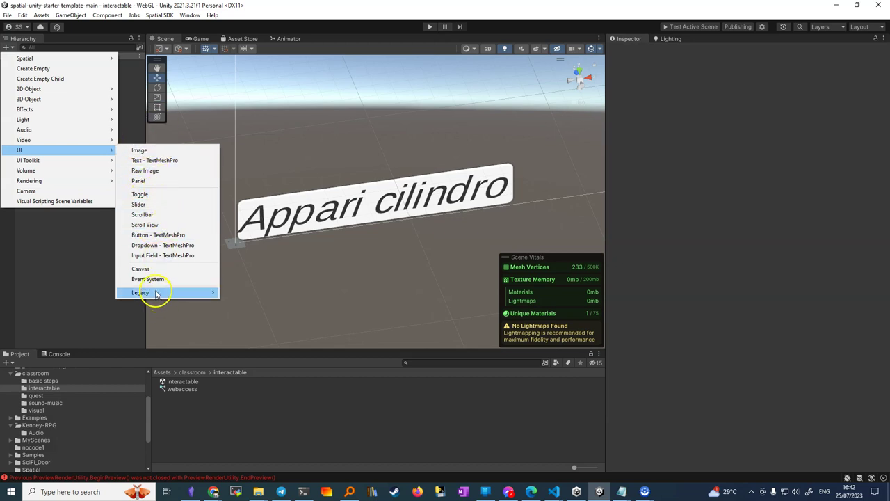
mouse_move(158, 294)
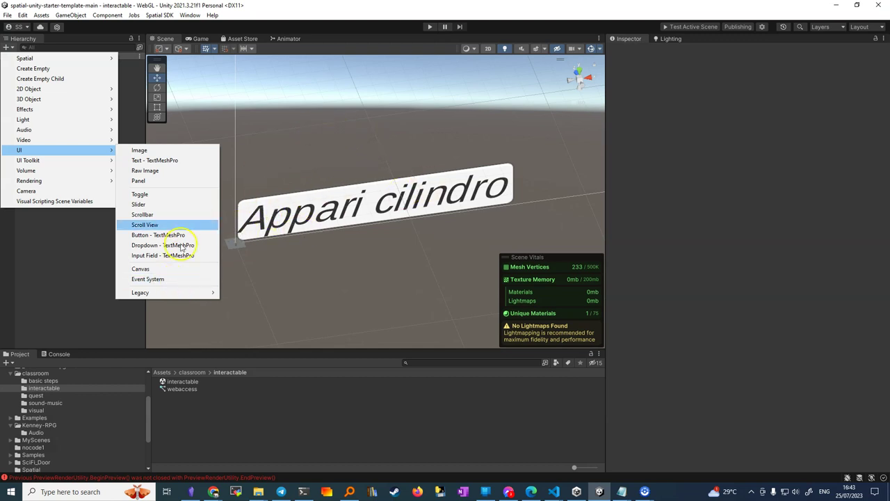
click(67, 267)
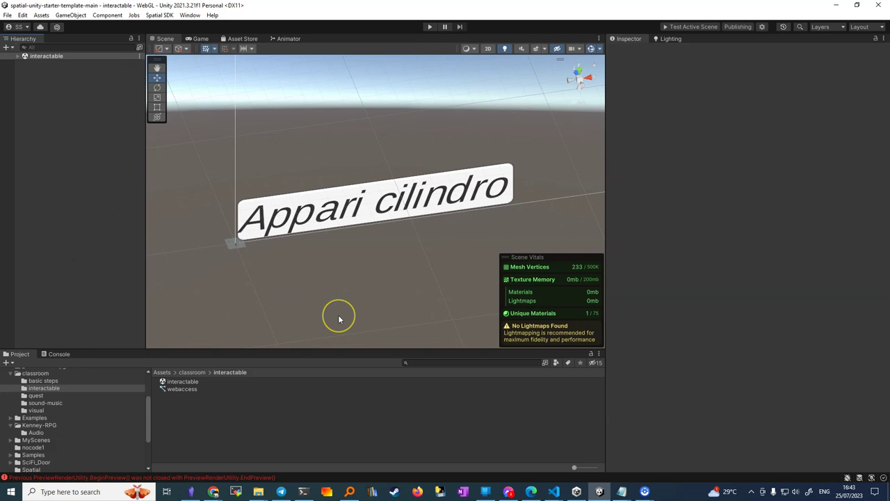